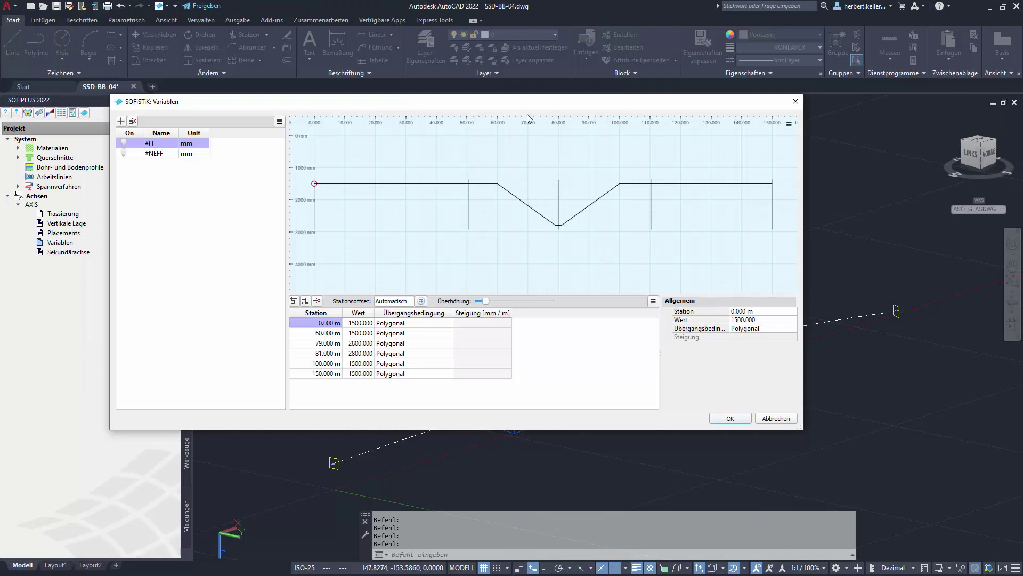
# For variable #H, set the transition condition at station 60 m to Neigung rechts.
pyautogui.moveTo(499, 104); pyautogui.dragTo(547, 103)
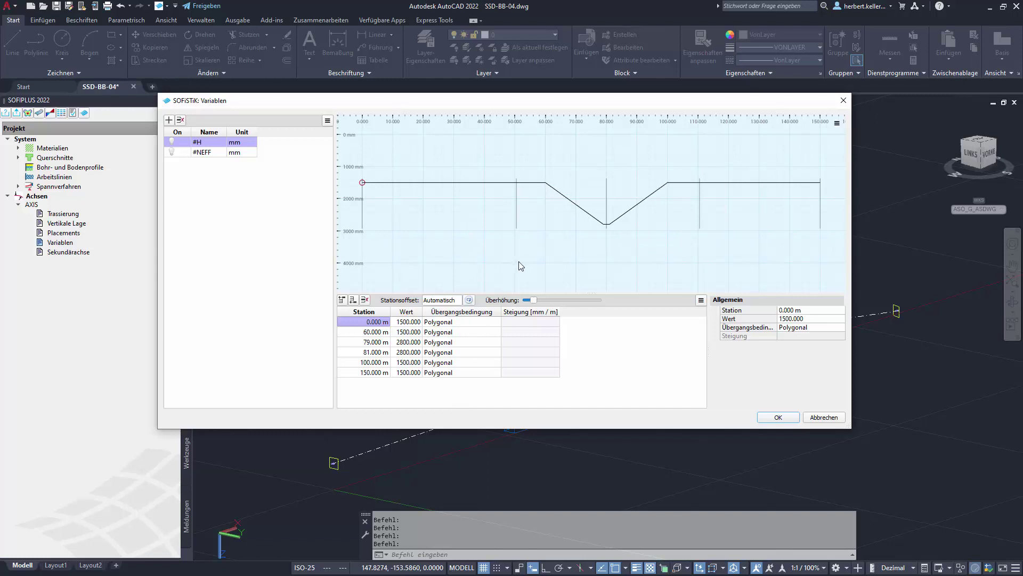
pyautogui.click(367, 334)
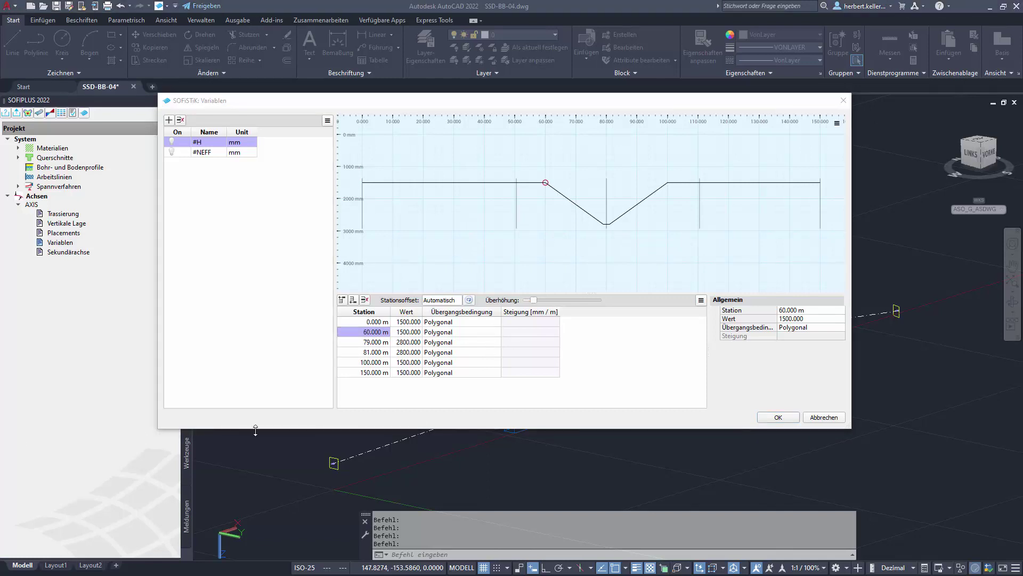
pyautogui.click(490, 331)
pyautogui.click(493, 332)
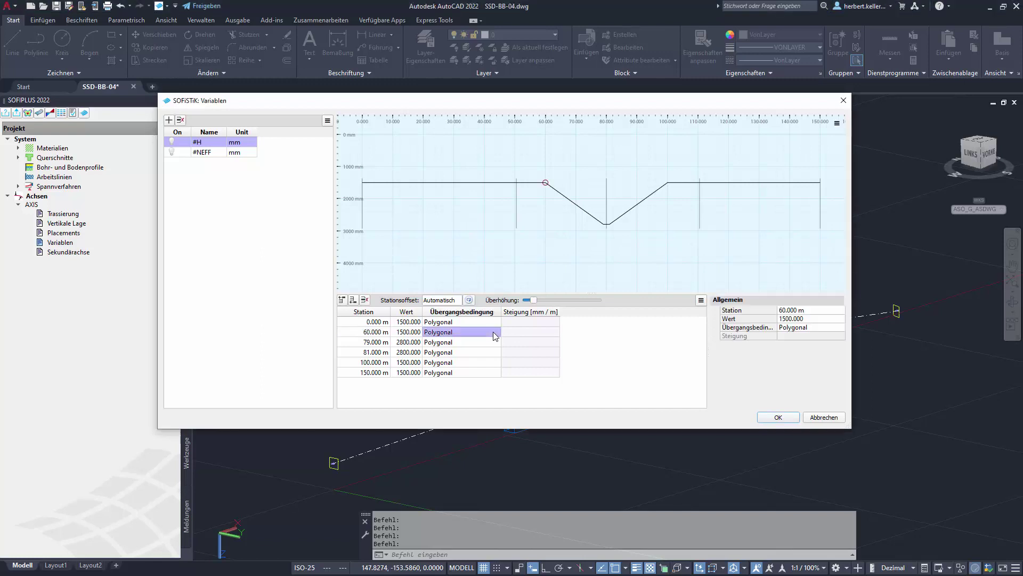
pyautogui.click(496, 331)
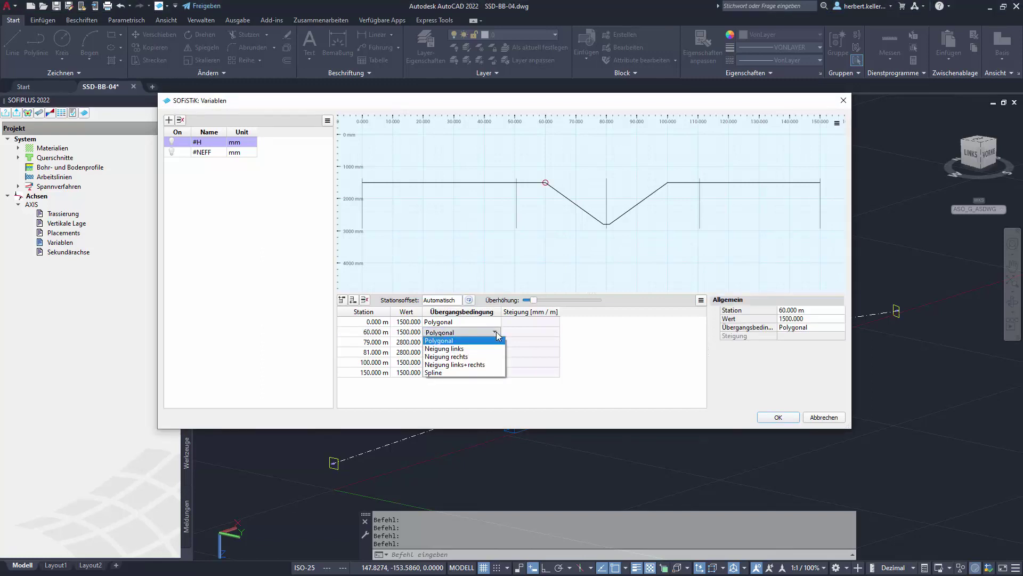
pyautogui.click(481, 357)
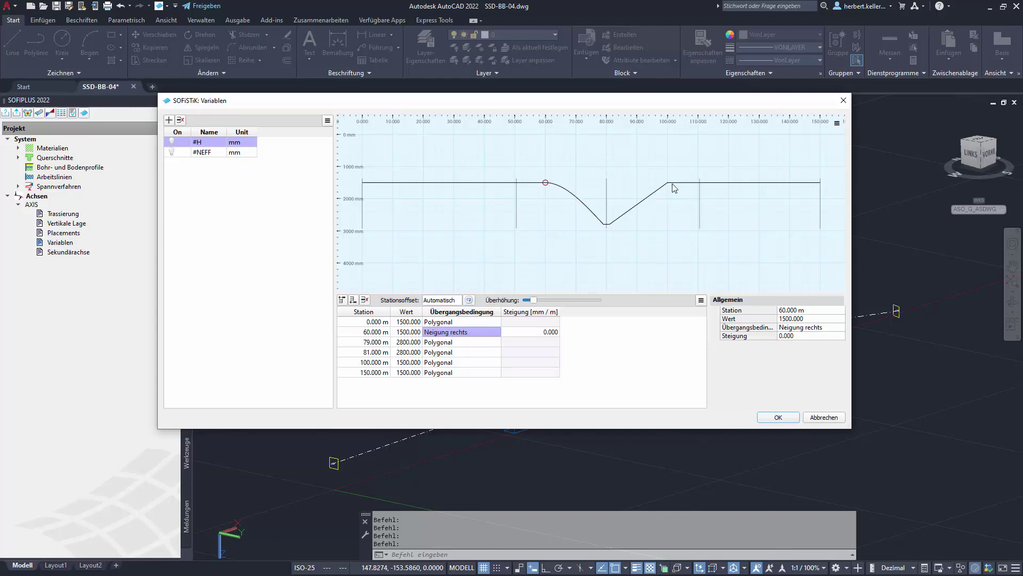
# Set the #H transition condition at station 100 m to Neigung links.
pyautogui.click(378, 352)
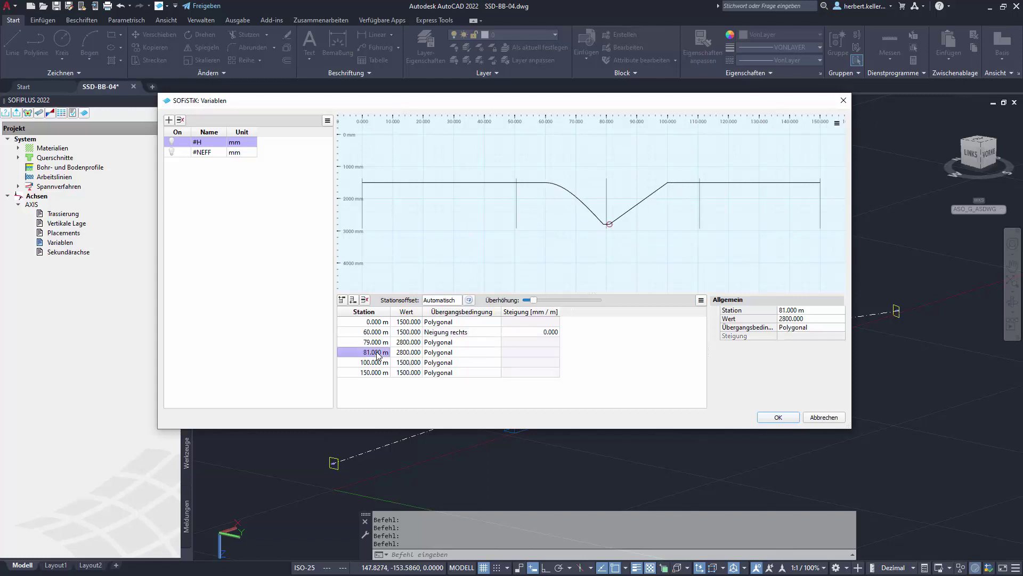
pyautogui.click(378, 363)
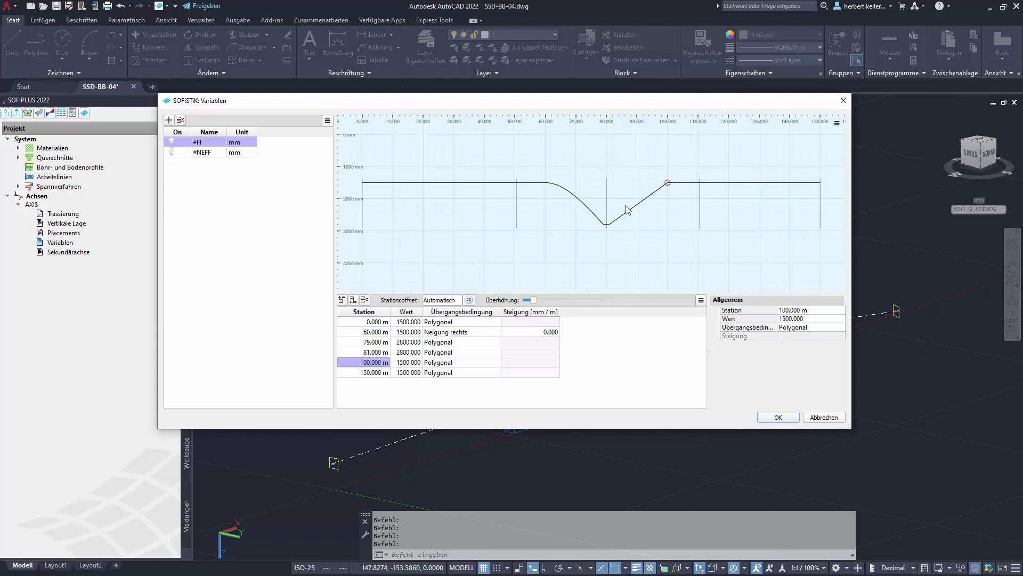
pyautogui.click(475, 363)
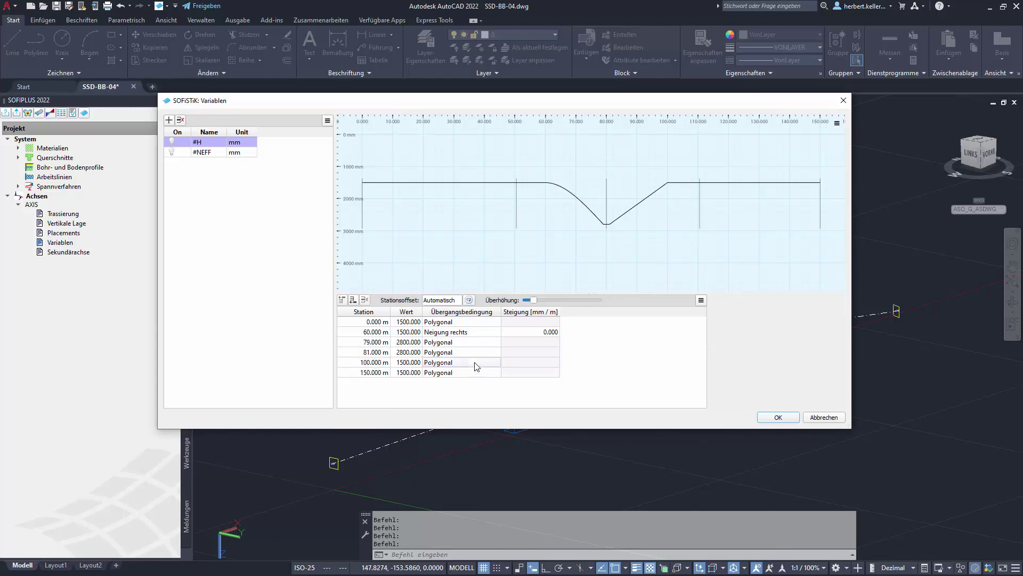
pyautogui.click(500, 362)
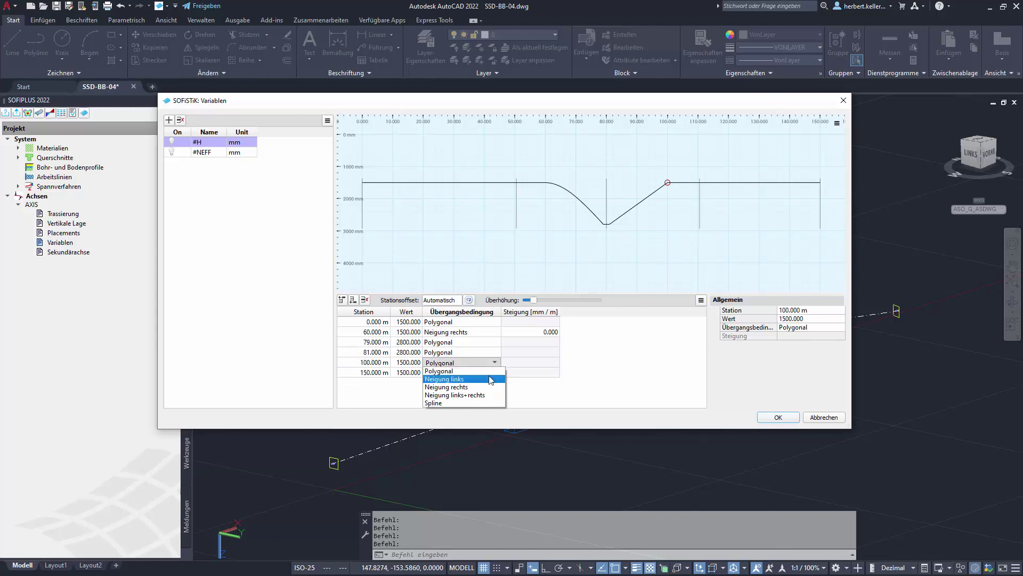
pyautogui.click(490, 379)
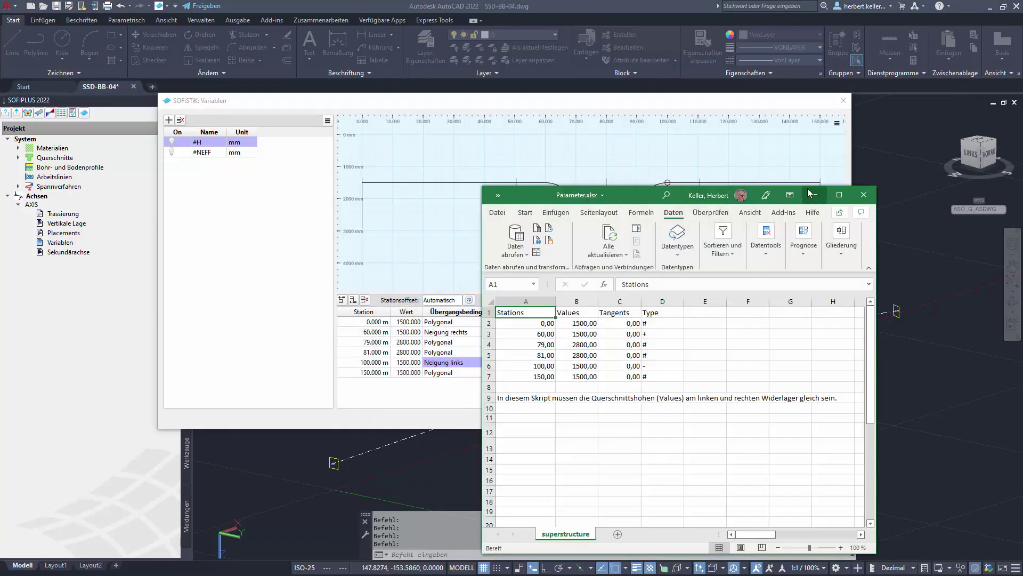
# Examine the Stations, Values, Tangents and Type columns of the superstructure sheet in Parameter.xlsx.
pyautogui.moveTo(531, 203); pyautogui.dragTo(624, 190)
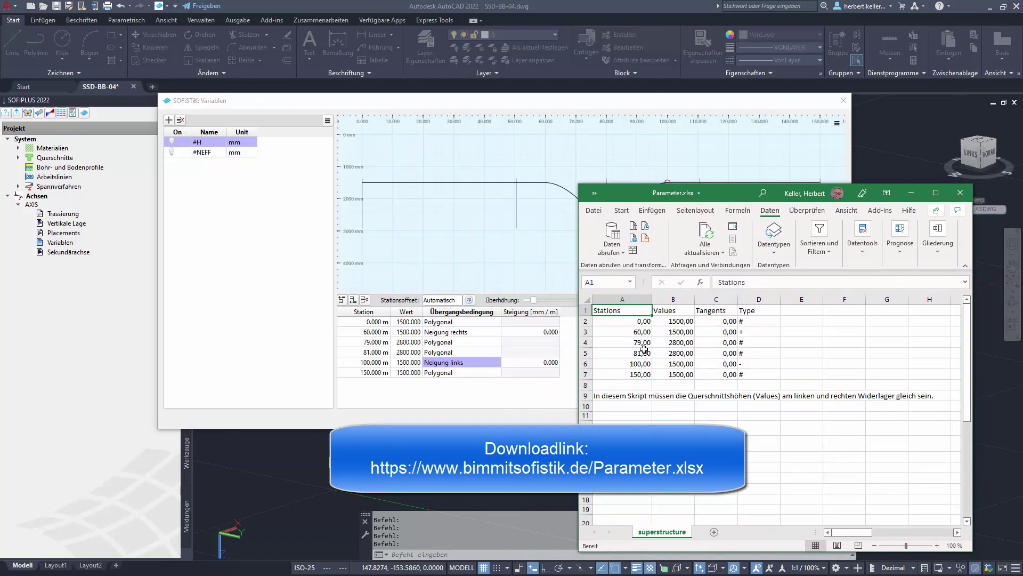
pyautogui.click(680, 309)
pyautogui.click(711, 309)
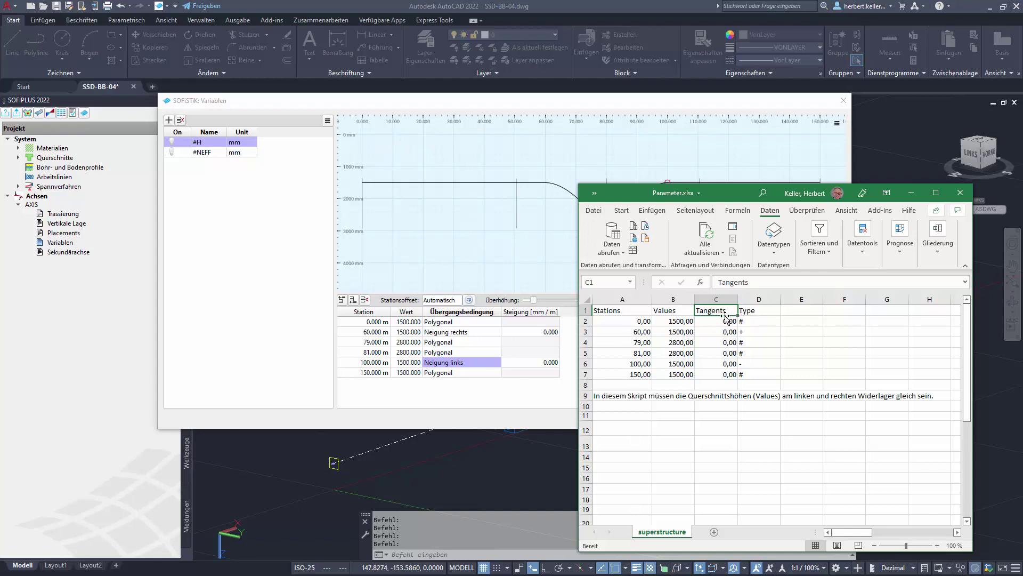
pyautogui.click(750, 314)
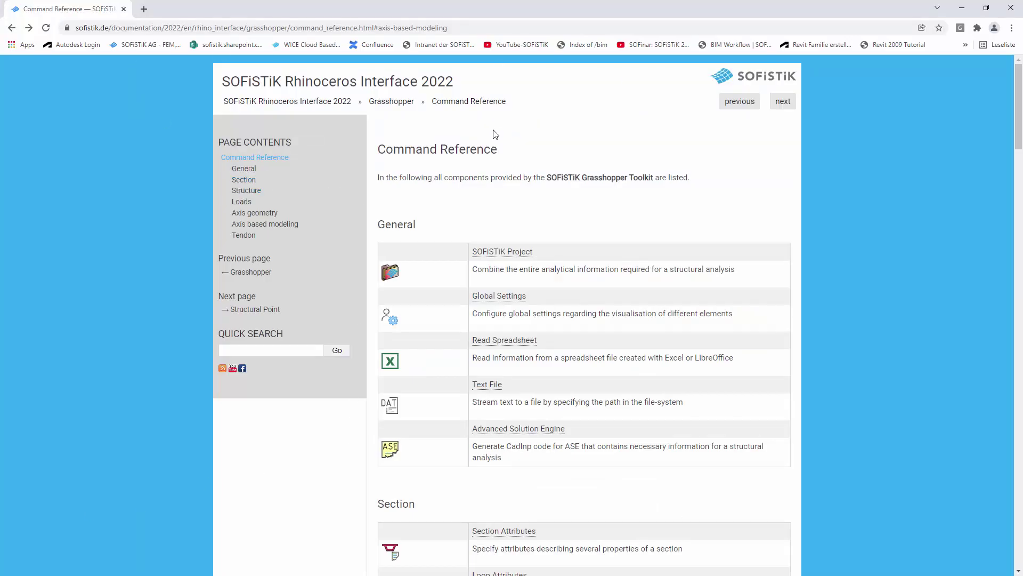
# Open the Axis Variable Points page under Axis based modeling in the command reference and read its input descriptions.
pyautogui.click(263, 224)
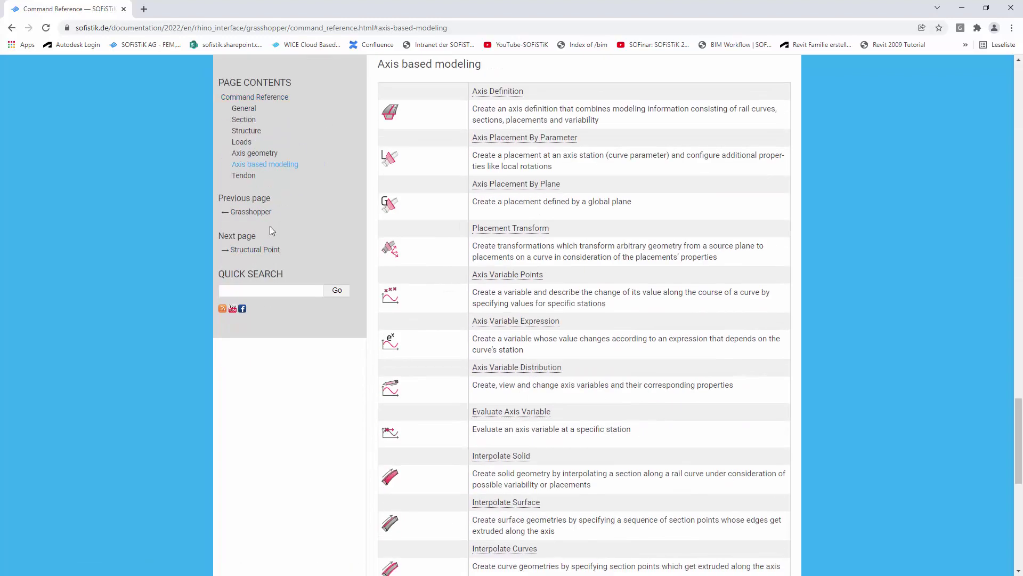
pyautogui.click(504, 281)
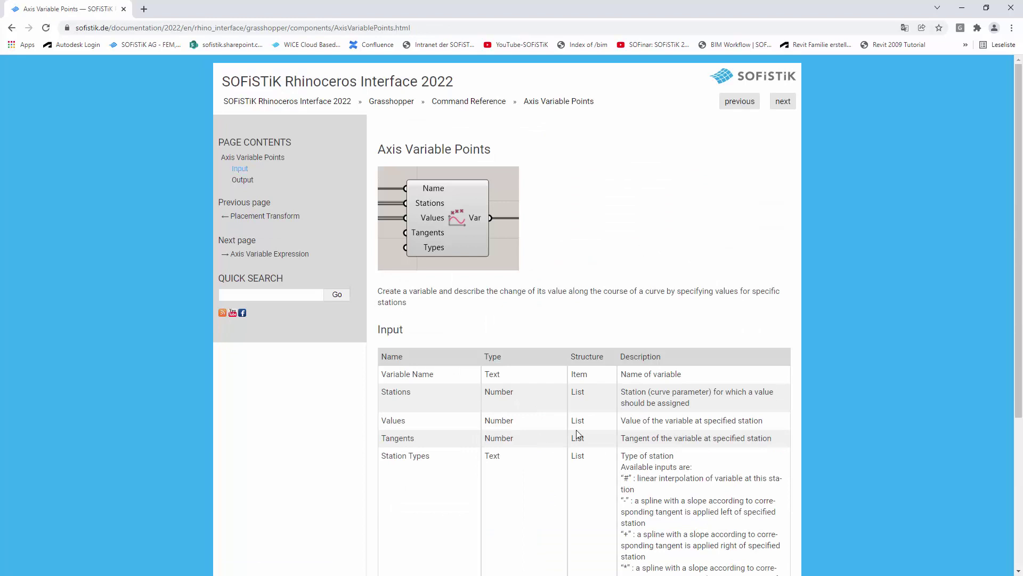
pyautogui.scroll(-3, 666, 272)
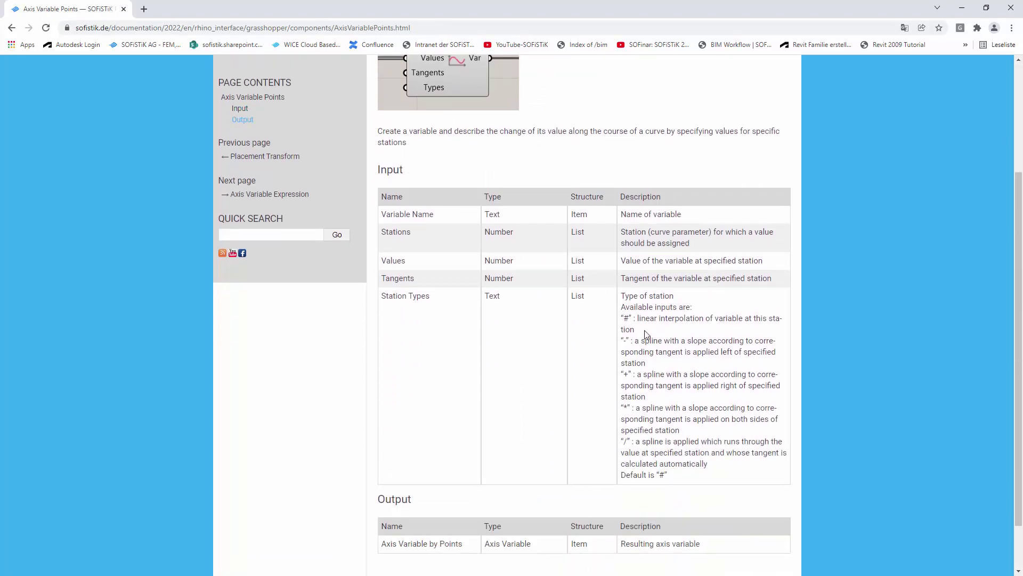
# Bring Parameter.xlsx beside the documentation and compare its Type column with the available station type symbols.
pyautogui.hotkey('alt', 'Tab')
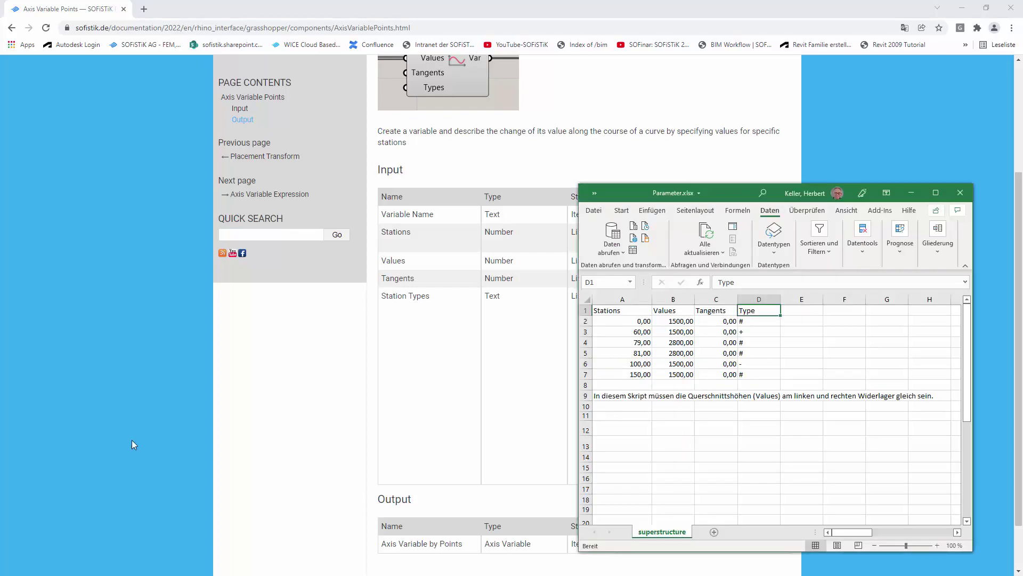
pyautogui.moveTo(759, 198); pyautogui.dragTo(177, 169)
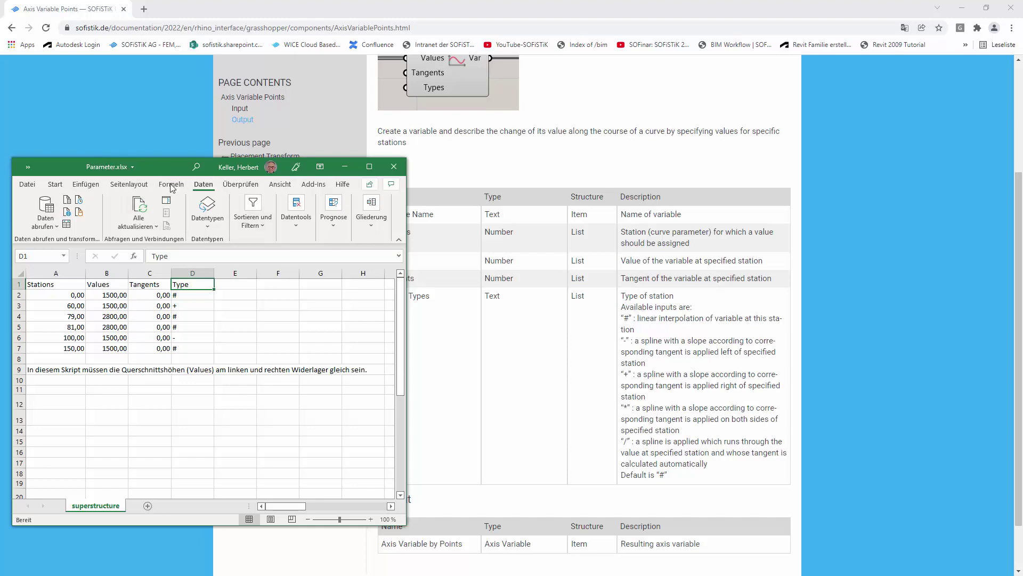
pyautogui.moveTo(248, 175); pyautogui.dragTo(656, 169)
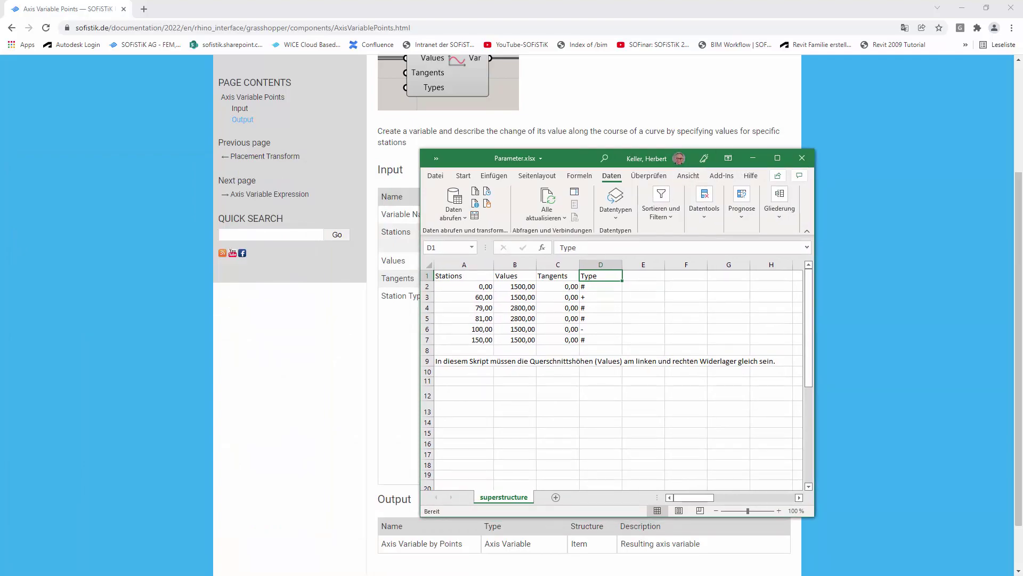
# Switch to Grasshopper and place a copy of the "Querschnittsdefinition Überbau" label in the empty canvas area beside its group.
pyautogui.hotkey('alt', 'Tab')
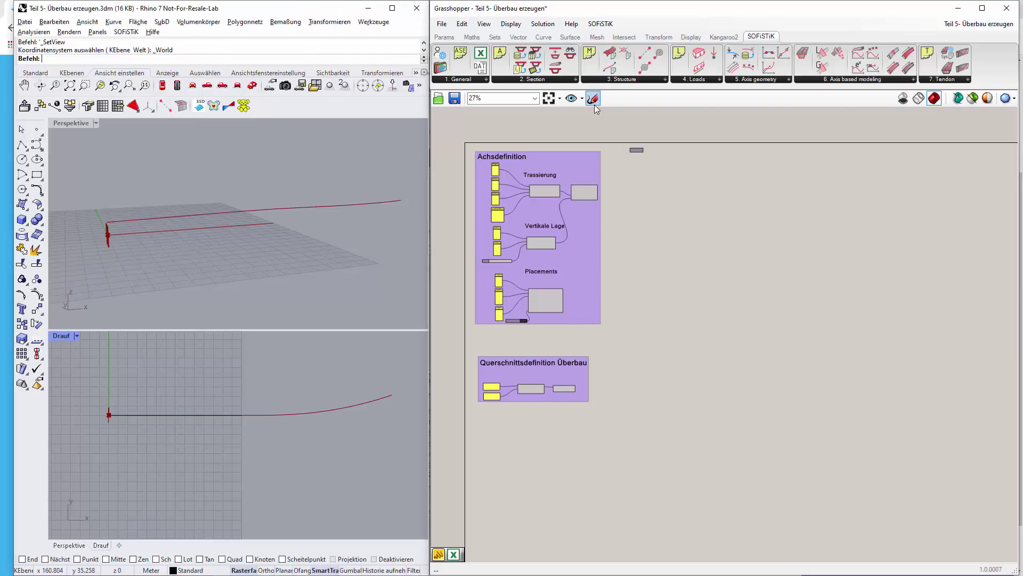
pyautogui.scroll(3, 552, 404)
pyautogui.click(506, 317)
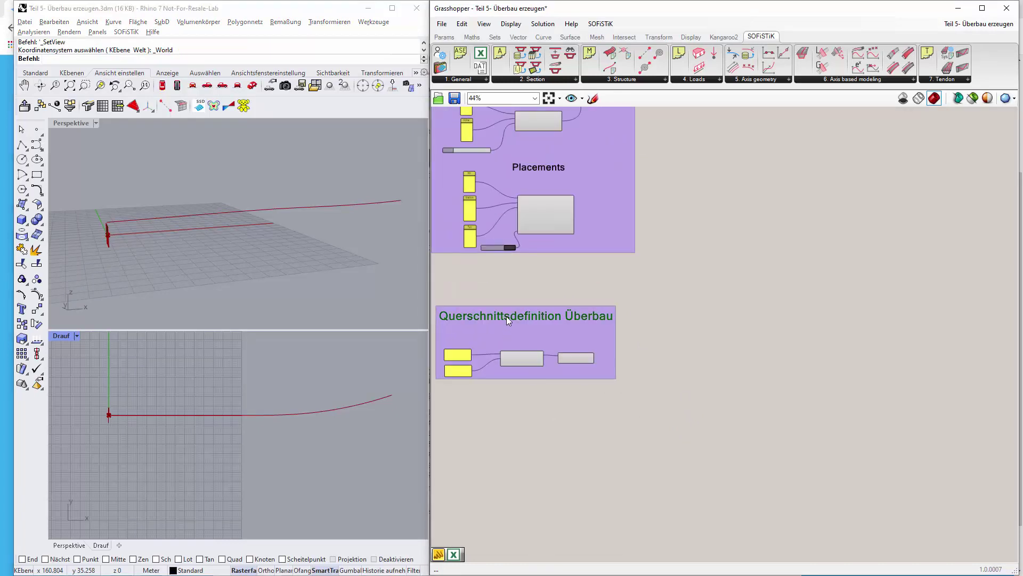
pyautogui.click(506, 318)
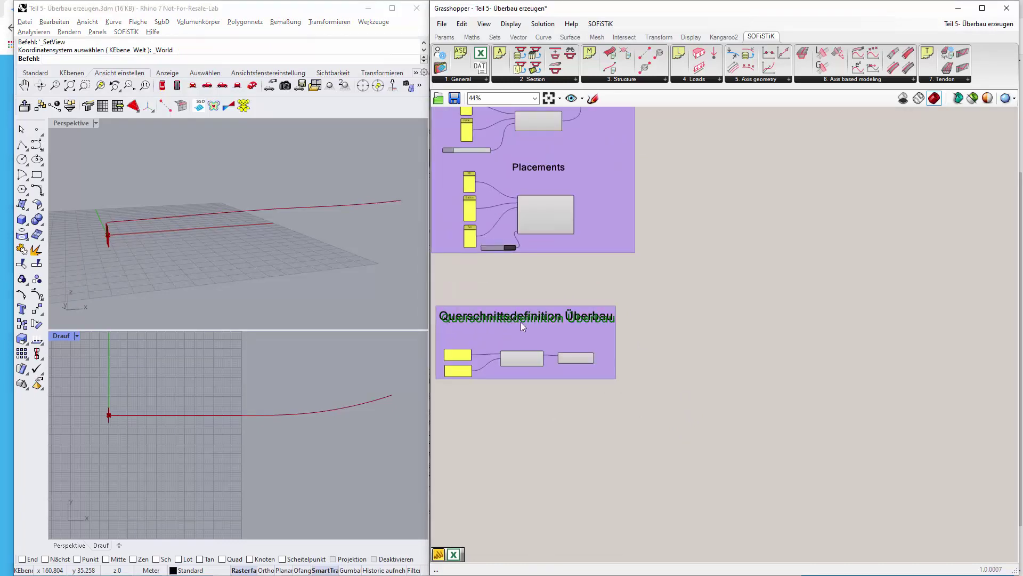
pyautogui.moveTo(520, 323); pyautogui.dragTo(796, 325)
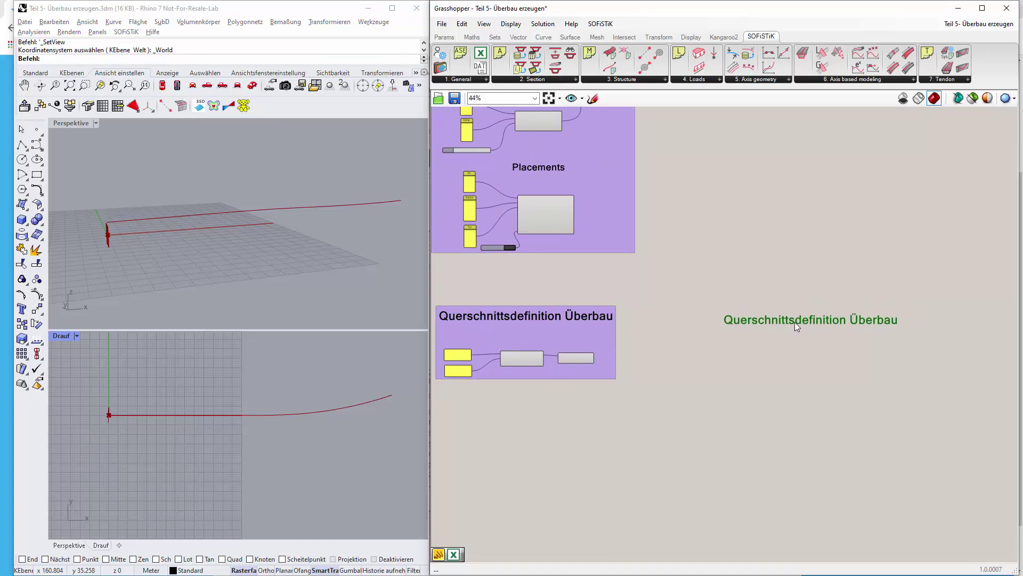
# Shorten the copied label's text to "Überbau".
pyautogui.doubleClick(763, 322)
pyautogui.press('Home')
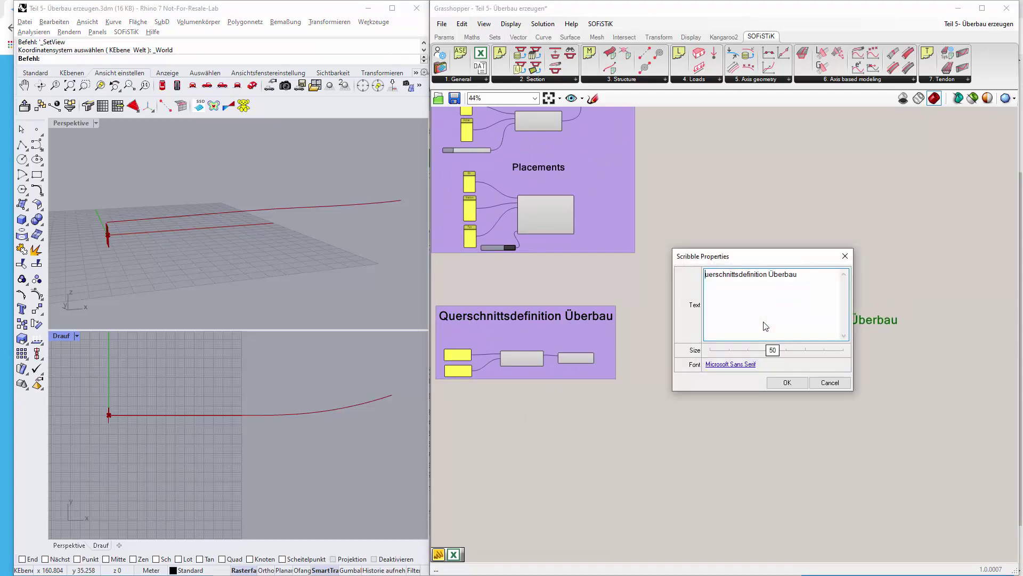
pyautogui.press('Delete')
pyautogui.press('Delete')
pyautogui.press('Delete')
pyautogui.press('Delete')
pyautogui.press('Delete')
pyautogui.press('Delete')
pyautogui.press('Delete')
pyautogui.press('Delete')
pyautogui.press('Delete')
pyautogui.press('Delete')
pyautogui.press('Delete')
pyautogui.press('Delete')
pyautogui.press('Delete')
pyautogui.press('Delete')
pyautogui.press('Delete')
pyautogui.press('Delete')
pyautogui.press('Delete')
pyautogui.press('Delete')
pyautogui.press('Delete')
pyautogui.press('Delete')
pyautogui.click(788, 382)
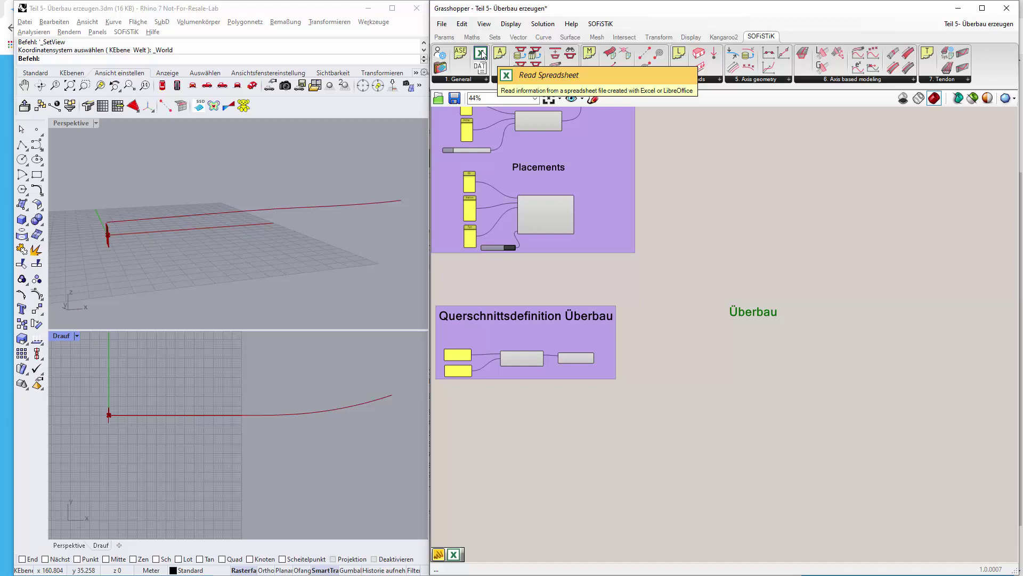
# Add a Read Spreadsheet component beneath the Überbau label.
pyautogui.moveTo(482, 55); pyautogui.dragTo(748, 366)
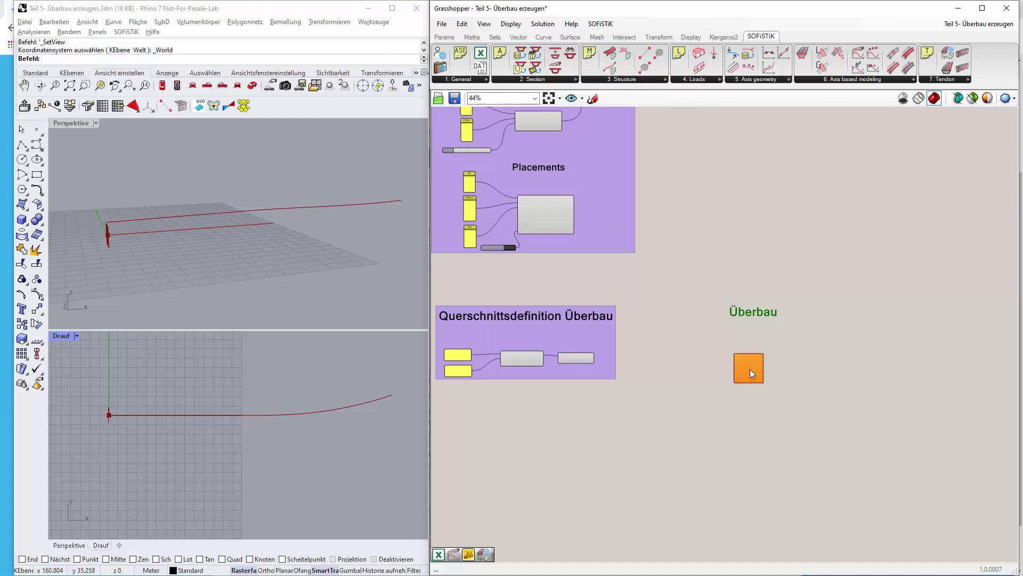
pyautogui.scroll(5, 750, 369)
pyautogui.moveTo(877, 389); pyautogui.dragTo(863, 349, button='right')
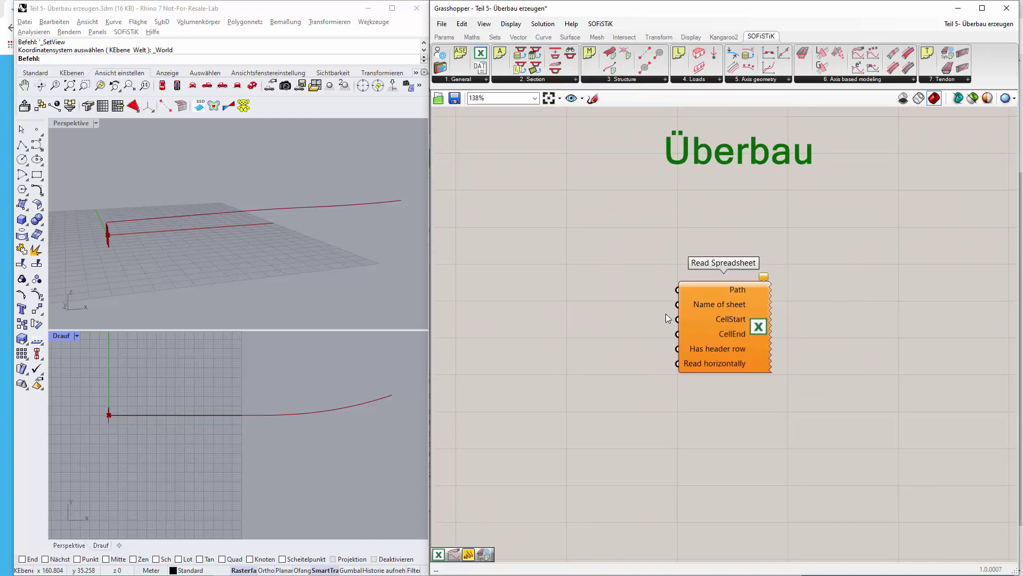
pyautogui.scroll(1, 689, 317)
pyautogui.moveTo(721, 313); pyautogui.dragTo(731, 271)
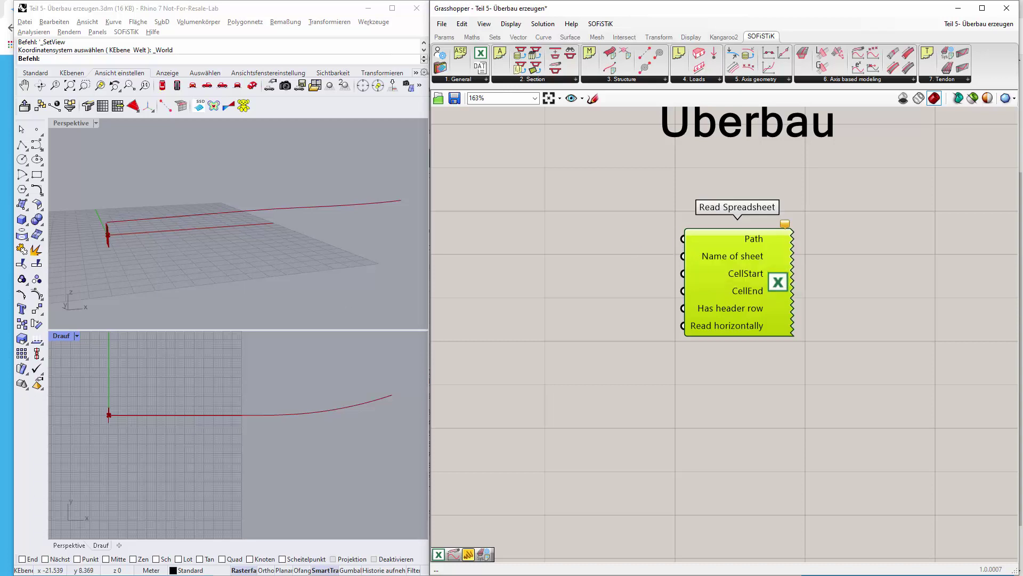
# Check the sheet in Parameter.xlsx, then connect a new panel containing "Parameter.xlsx" to Read Spreadsheet's Path input and align it.
pyautogui.hotkey('alt', 'Tab')
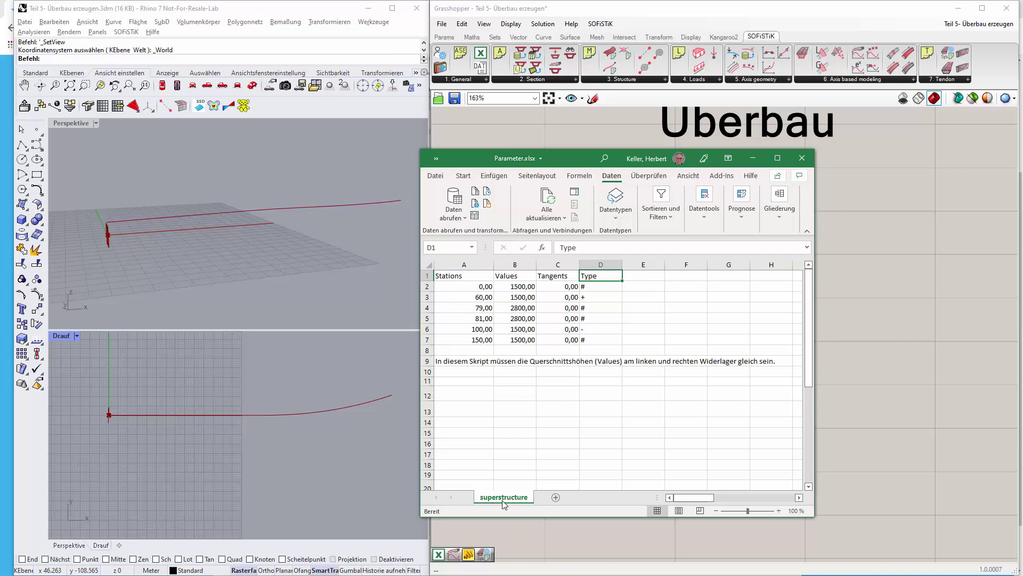
pyautogui.click(752, 157)
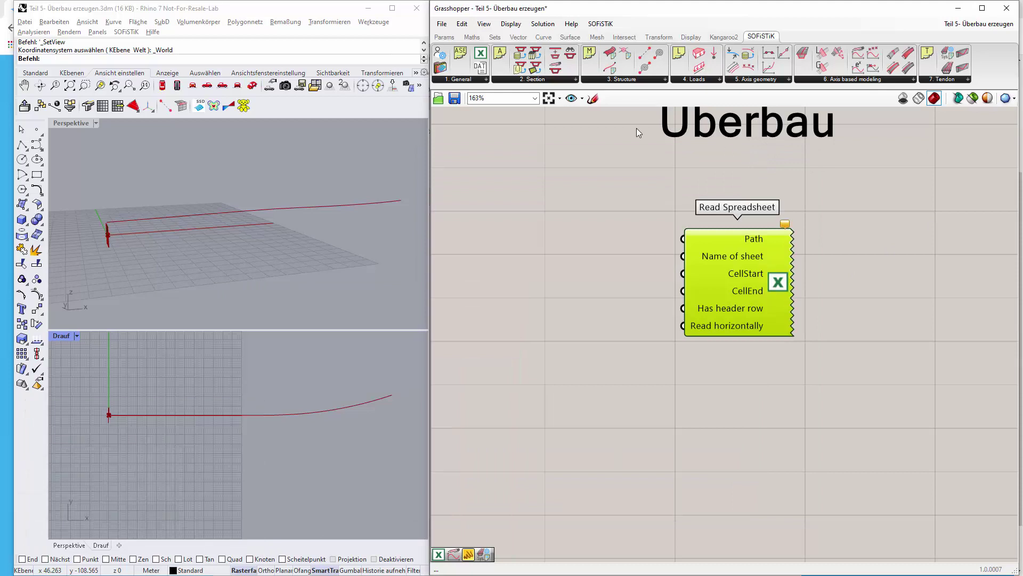
pyautogui.doubleClick(552, 252)
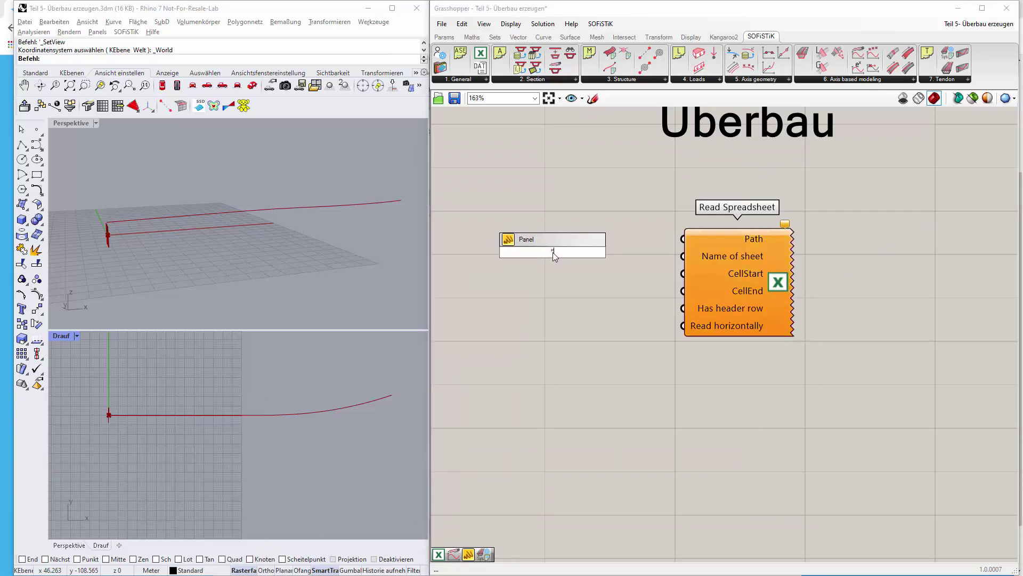
pyautogui.write('"Parameter.xlsx')
pyautogui.press('Return')
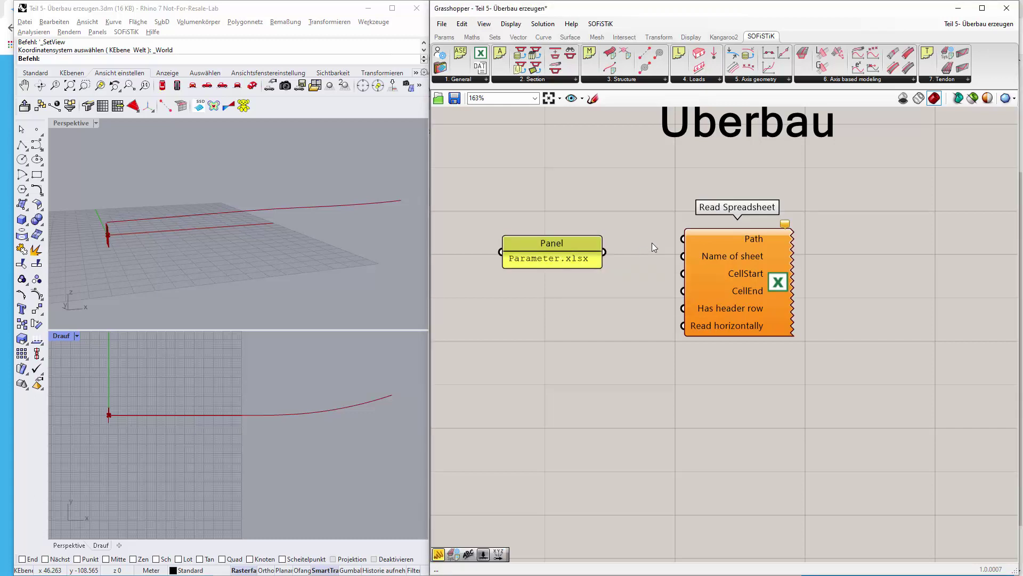
pyautogui.moveTo(608, 251); pyautogui.dragTo(683, 239)
pyautogui.click(570, 242)
pyautogui.moveTo(570, 243); pyautogui.dragTo(564, 230)
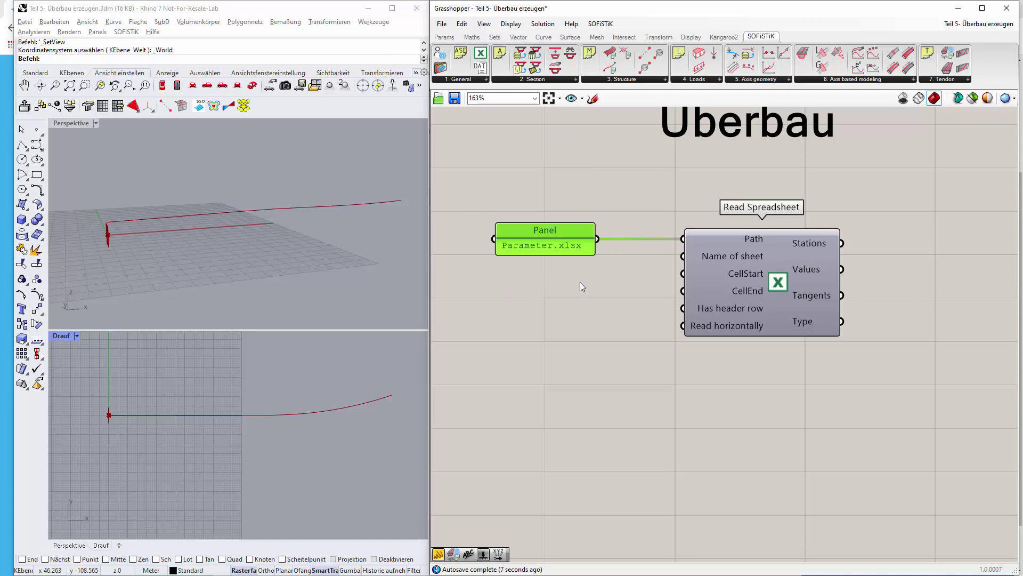
# Duplicate the "Parameter.xlsx" panel, change the copy's text to "superstructure", and connect it to Read Spreadsheet's Name of sheet input.
pyautogui.keyDown('alt'); pyautogui.moveTo(542, 235); pyautogui.dragTo(533, 267); pyautogui.keyUp('alt')
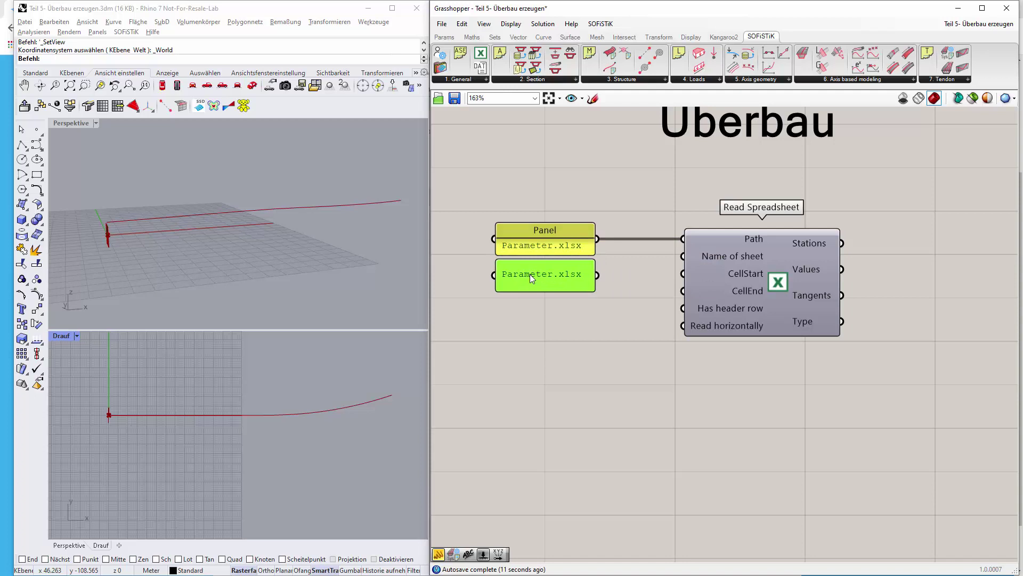
pyautogui.doubleClick(530, 274)
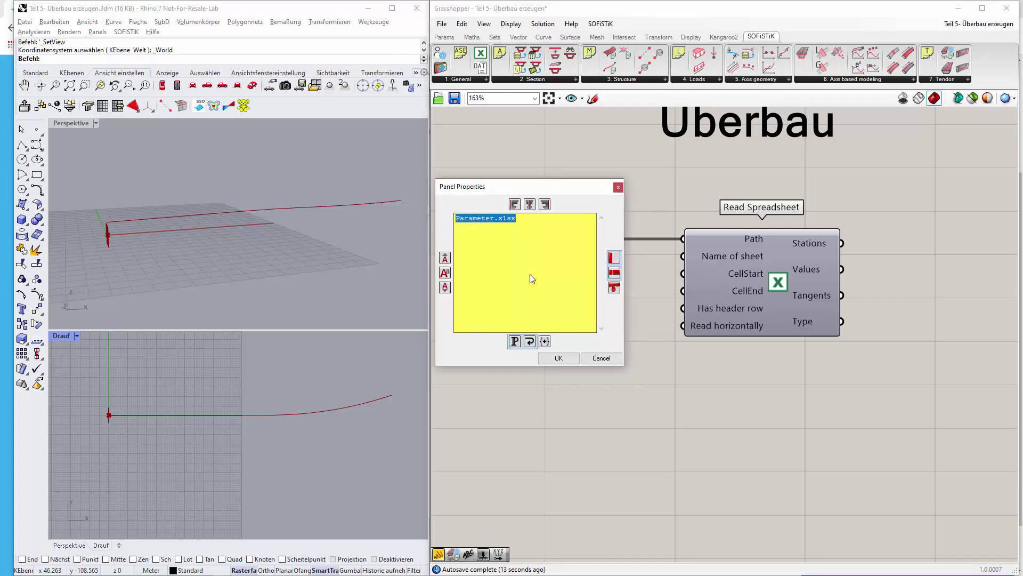
pyautogui.write('superstructure')
pyautogui.click(558, 358)
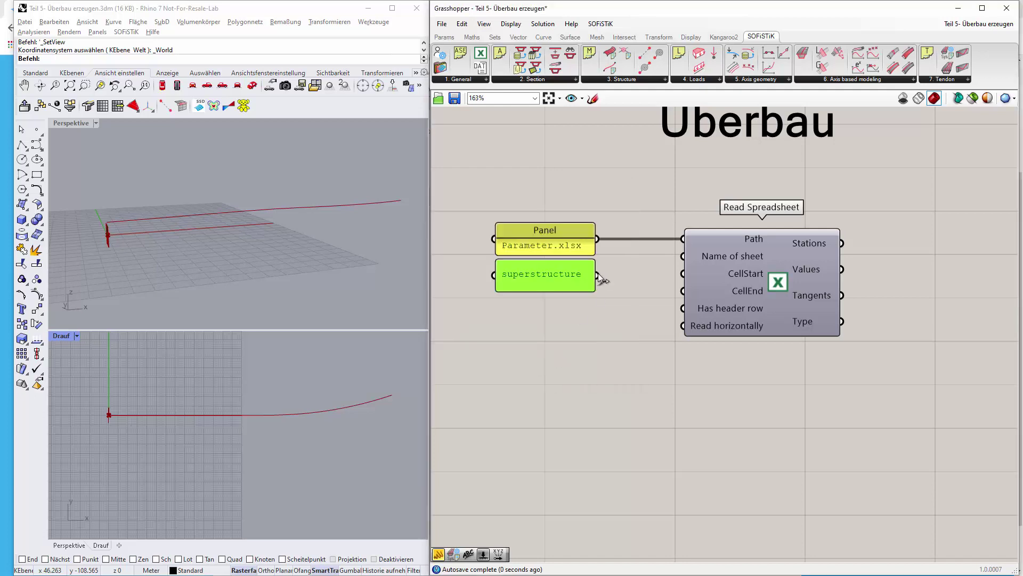
pyautogui.moveTo(598, 275); pyautogui.dragTo(683, 256)
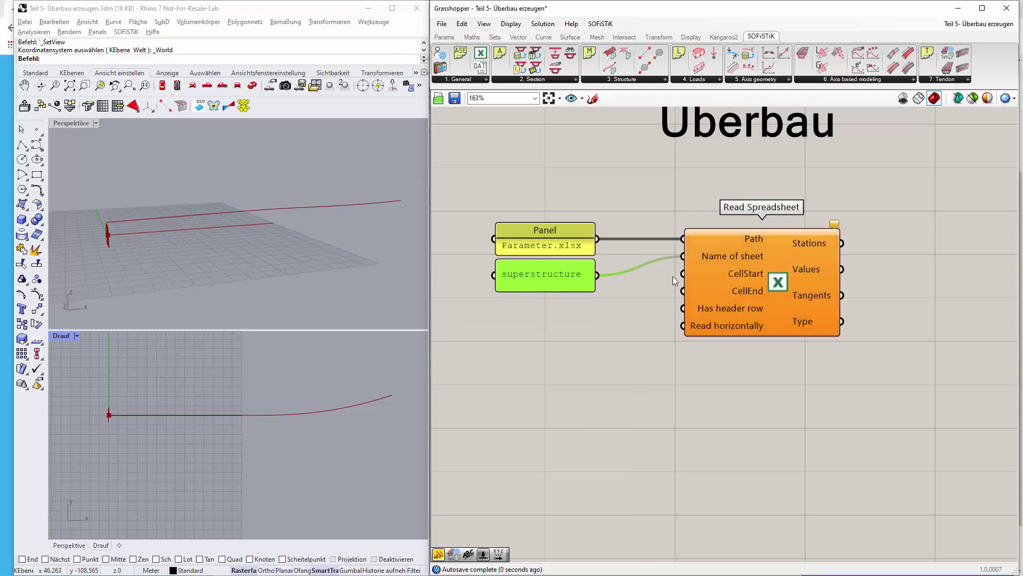
pyautogui.moveTo(766, 276); pyautogui.dragTo(746, 286)
# Add an Axis Variable Distribution by Points component beside Read Spreadsheet, on the side of its outputs.
pyautogui.scroll(-3, 842, 314)
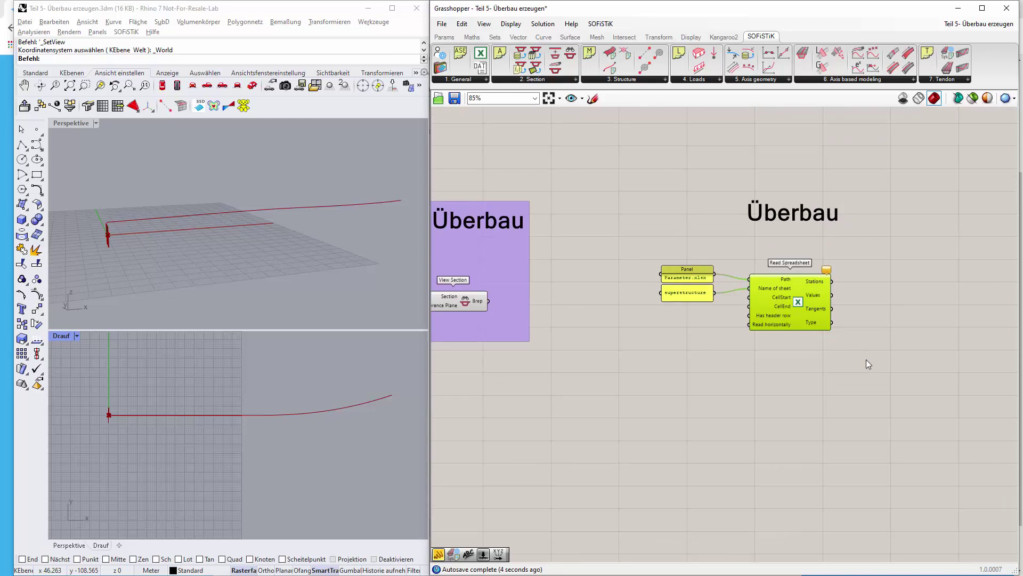
pyautogui.moveTo(867, 362); pyautogui.dragTo(711, 332, button='right')
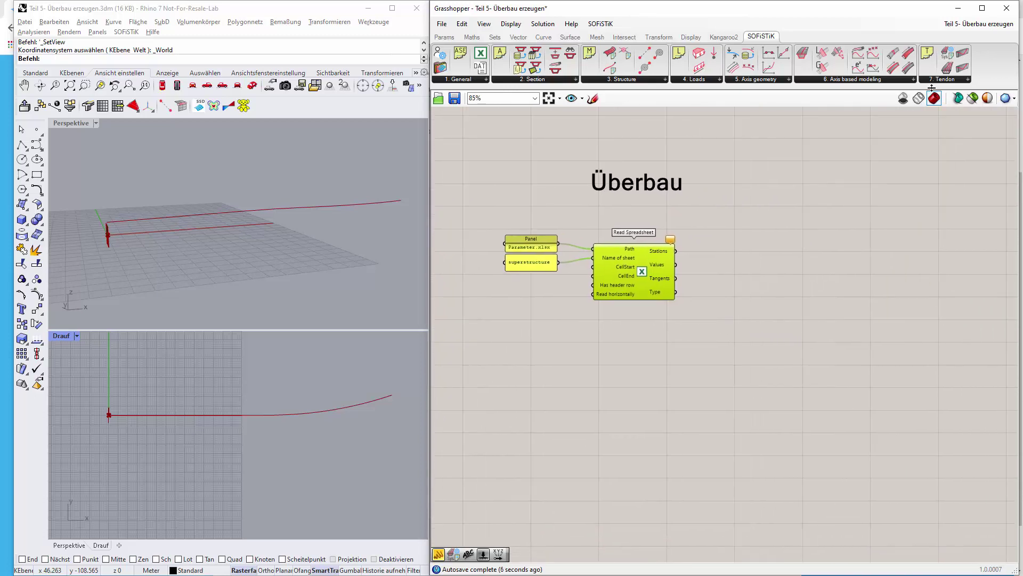
pyautogui.click(913, 80)
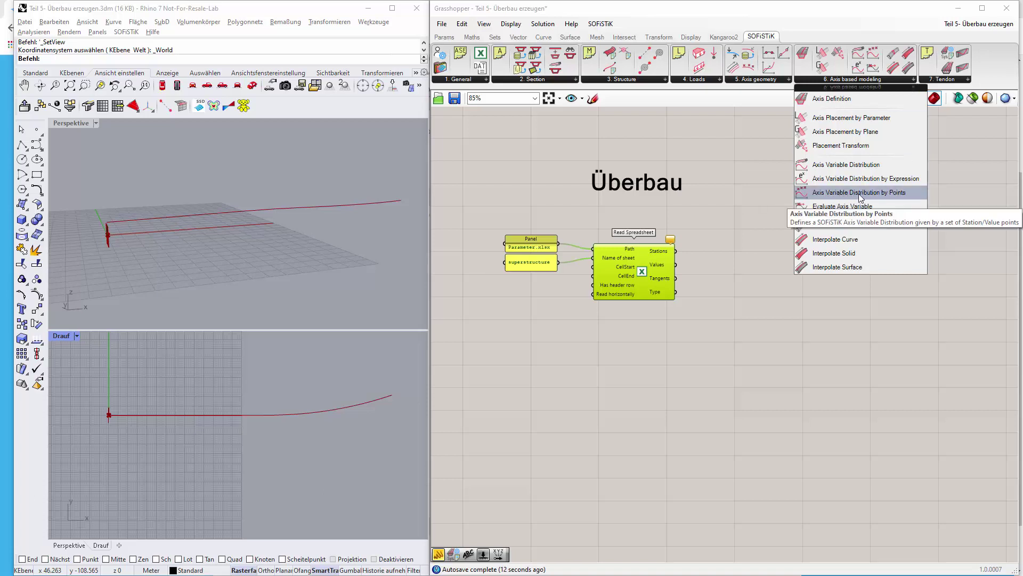
pyautogui.click(878, 193)
pyautogui.click(843, 273)
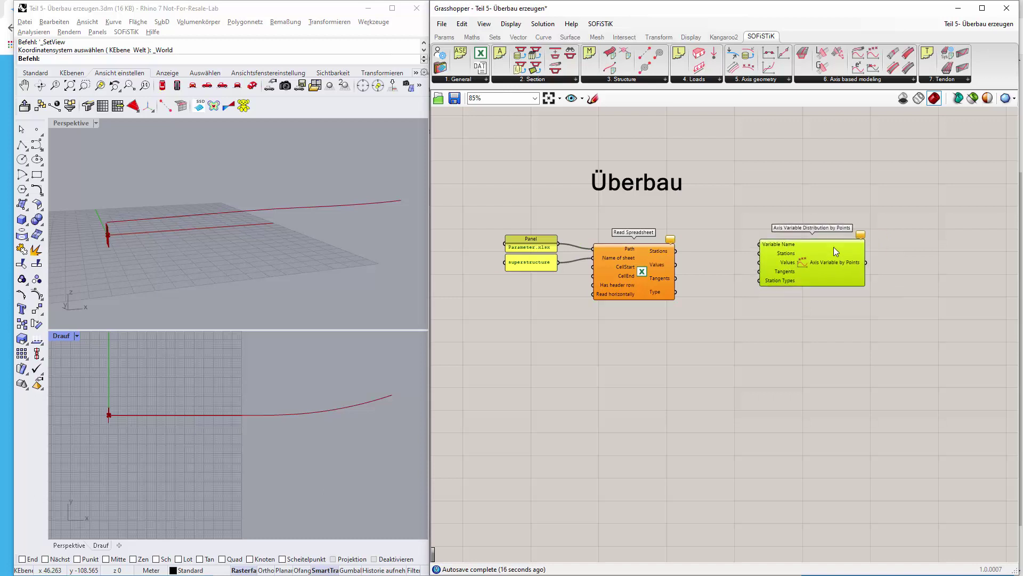
# Add a panel containing "H" between the two components and connect it to the Variable Name input of Axis Variable Distribution by Points.
pyautogui.scroll(1, 820, 272)
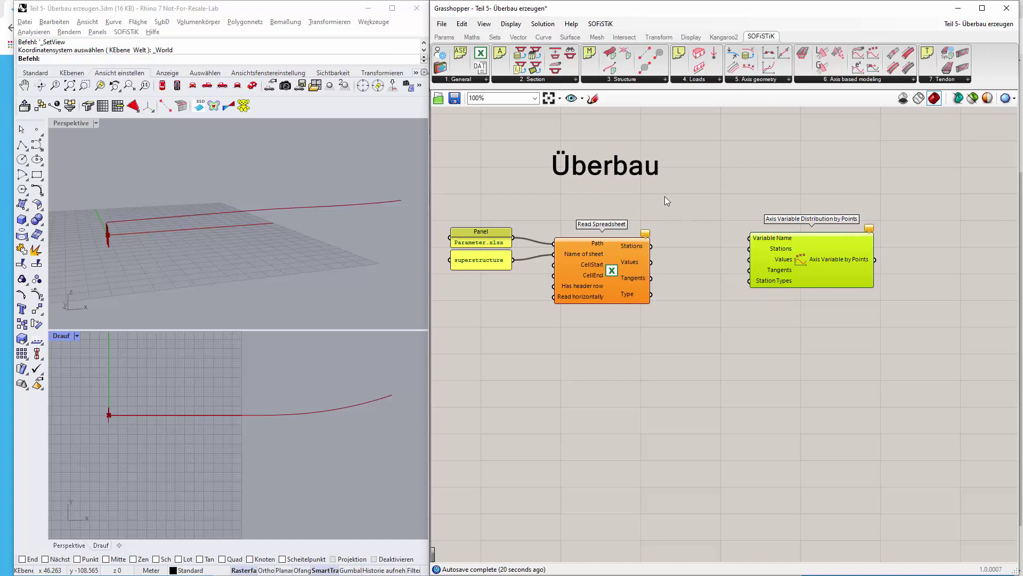
pyautogui.doubleClick(692, 206)
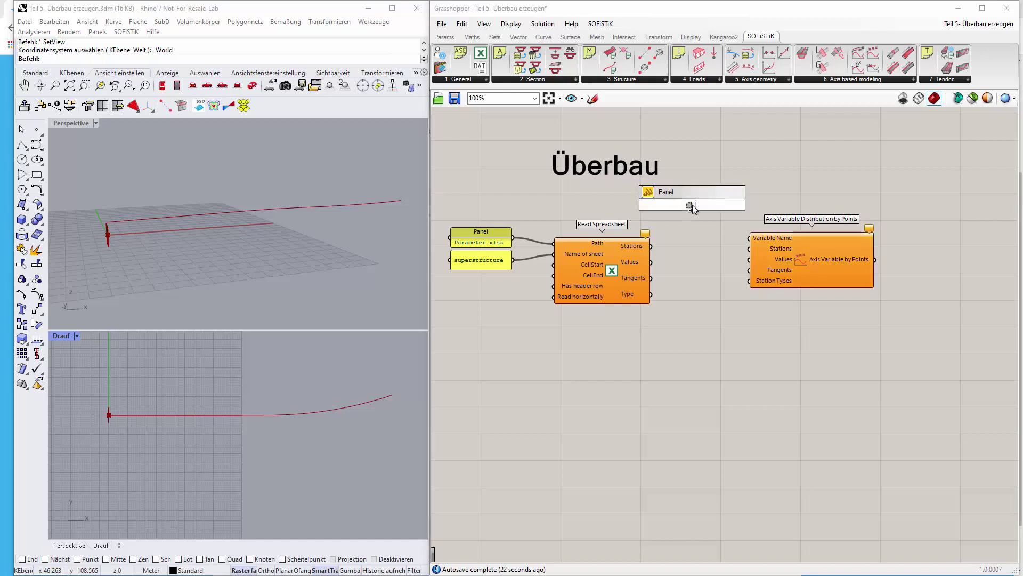
pyautogui.press('Return')
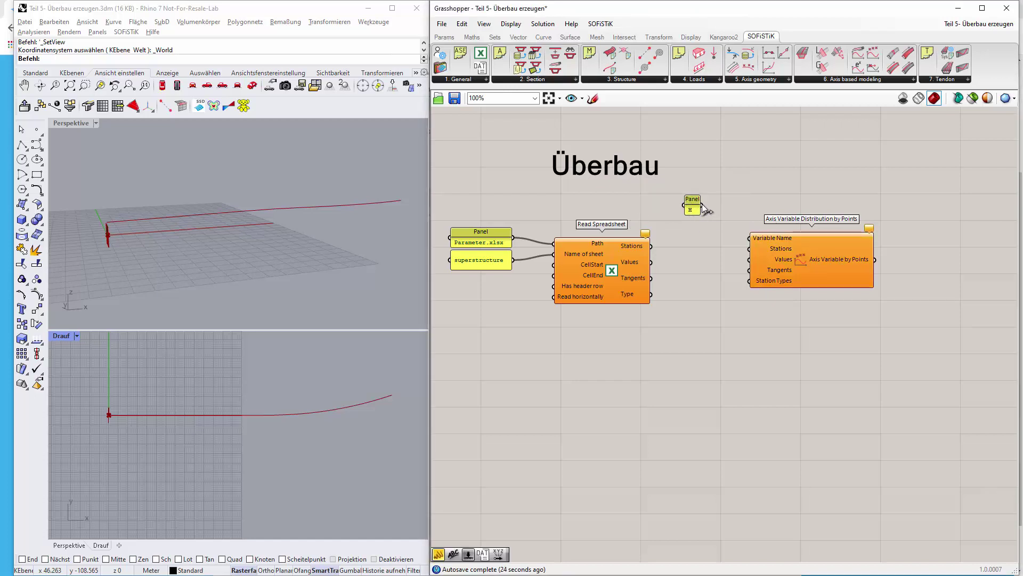
pyautogui.moveTo(700, 205); pyautogui.dragTo(749, 238)
pyautogui.moveTo(694, 205); pyautogui.dragTo(687, 211)
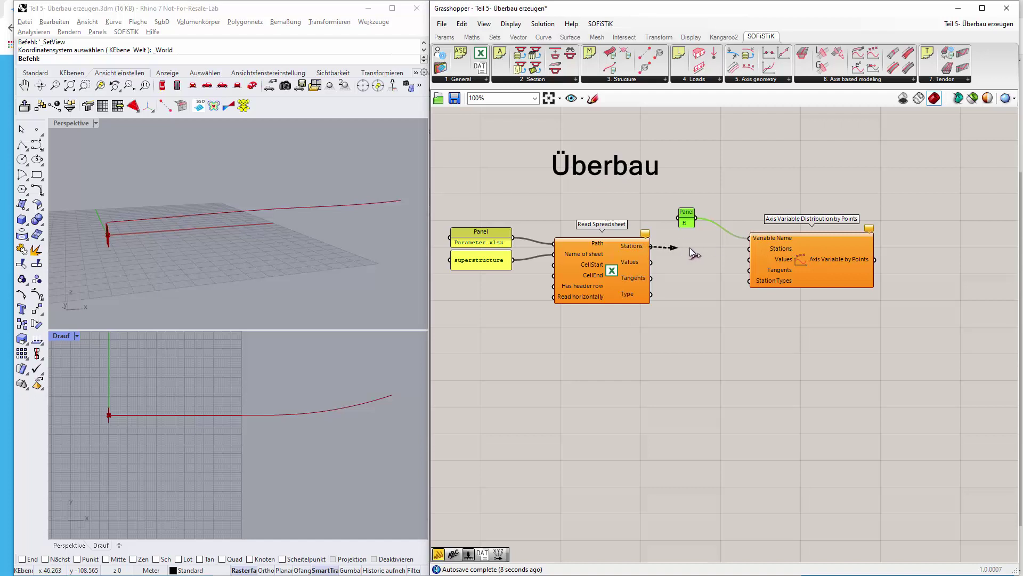
# Connect Read Spreadsheet's Stations, Values, Tangents and Type outputs to the corresponding inputs of Axis Variable Distribution by Points.
pyautogui.moveTo(691, 248); pyautogui.dragTo(751, 249)
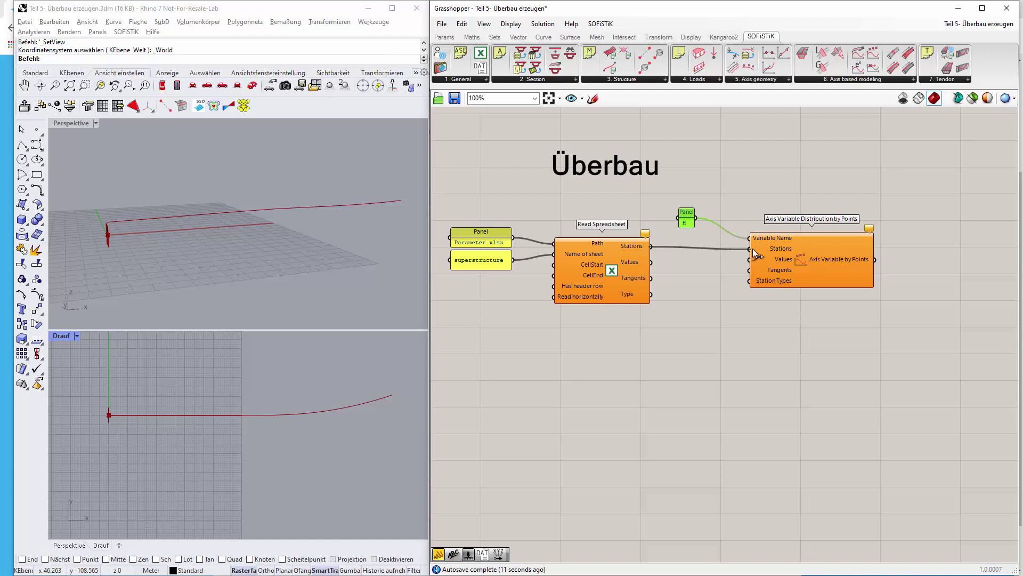
pyautogui.moveTo(756, 254)
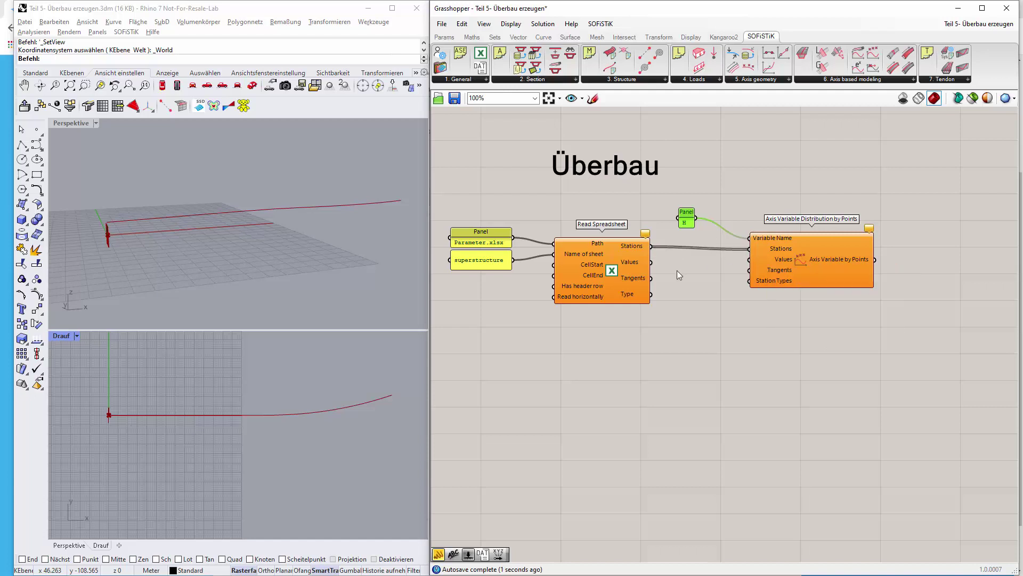
pyautogui.moveTo(717, 259); pyautogui.dragTo(750, 260)
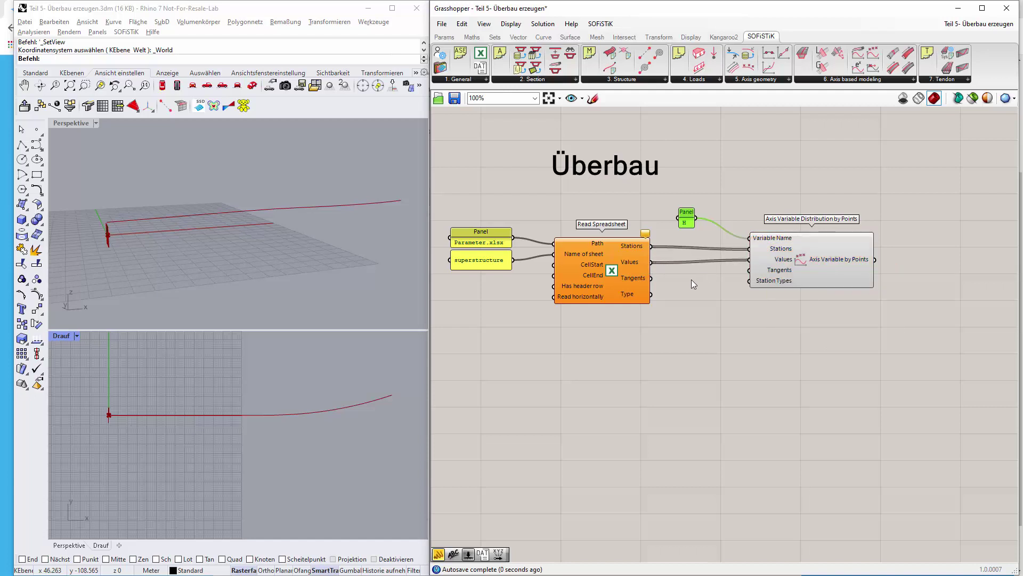
pyautogui.click(671, 281)
pyautogui.moveTo(655, 282); pyautogui.dragTo(754, 271)
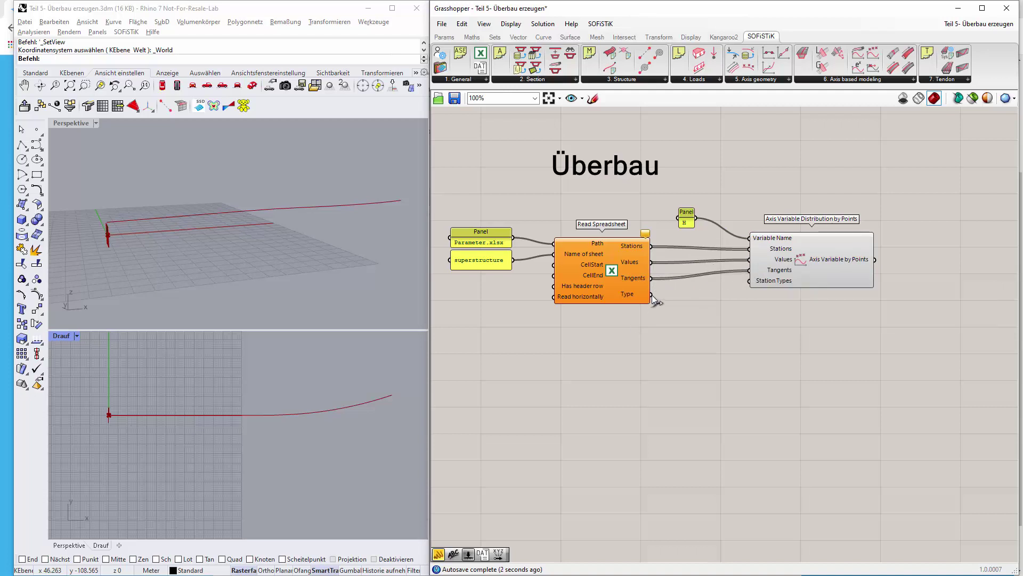
pyautogui.moveTo(651, 294); pyautogui.dragTo(754, 284)
pyautogui.click(765, 272)
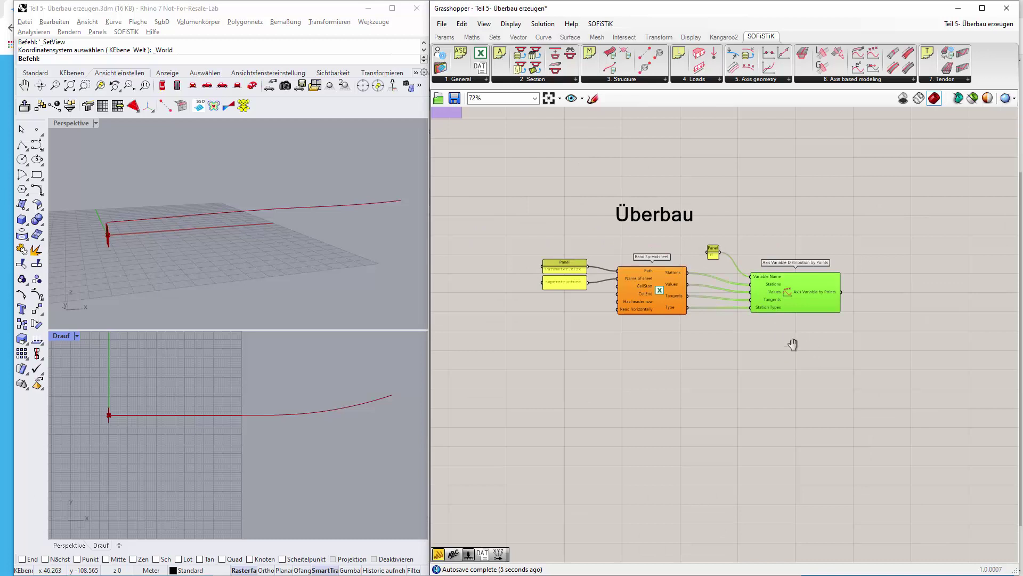
# Add an Axis Variable Distribution component and feed it the Axis Variable by Points output.
pyautogui.moveTo(726, 345); pyautogui.dragTo(637, 332, button='right')
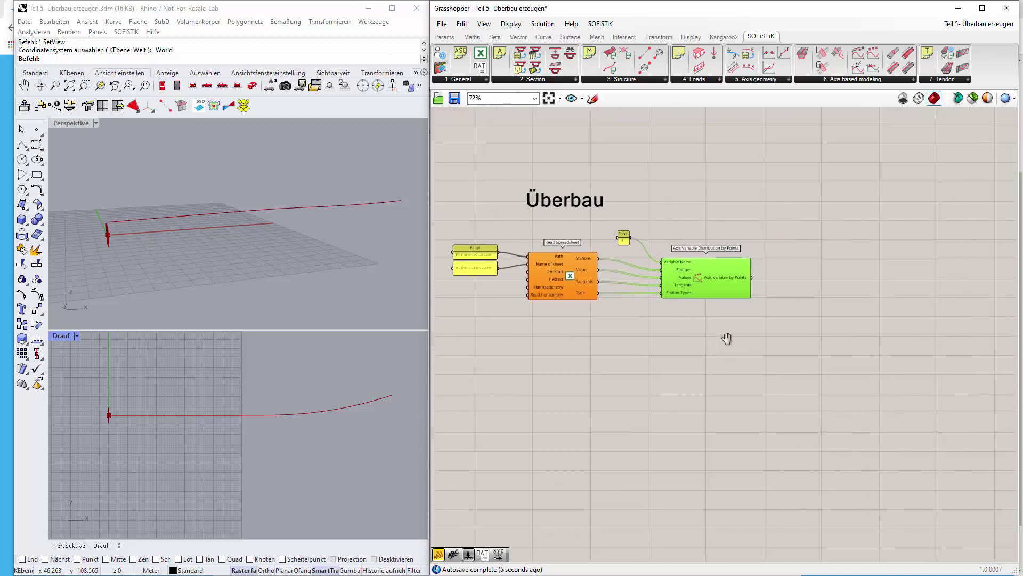
pyautogui.click(913, 80)
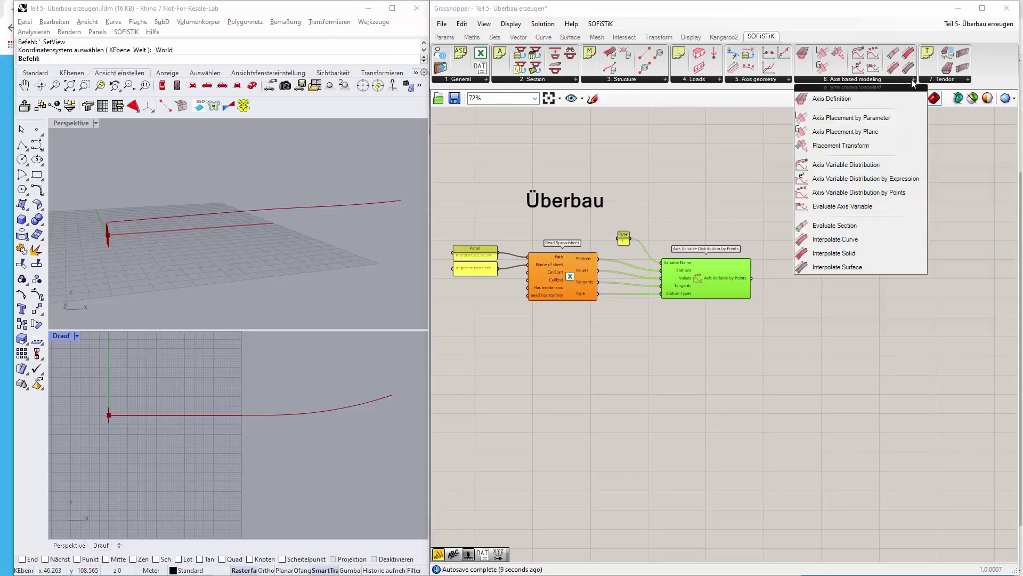
pyautogui.click(848, 169)
pyautogui.click(879, 279)
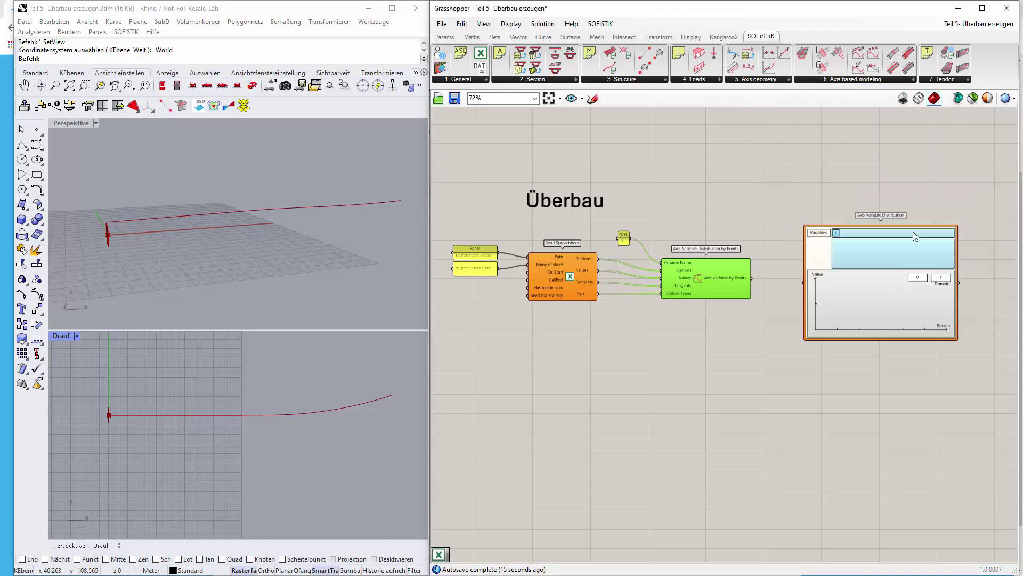
pyautogui.scroll(1, 959, 203)
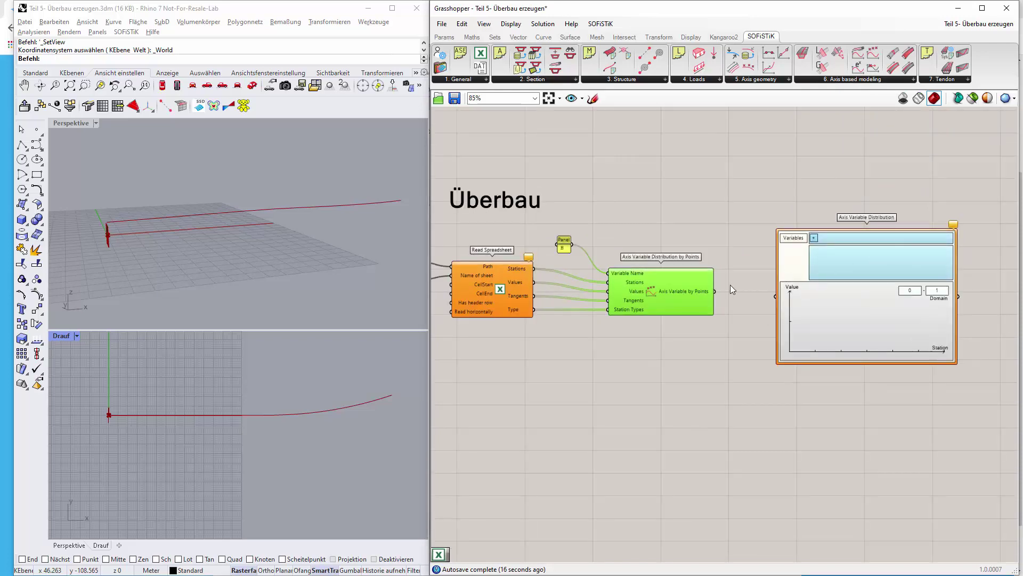
pyautogui.moveTo(715, 290); pyautogui.dragTo(775, 296)
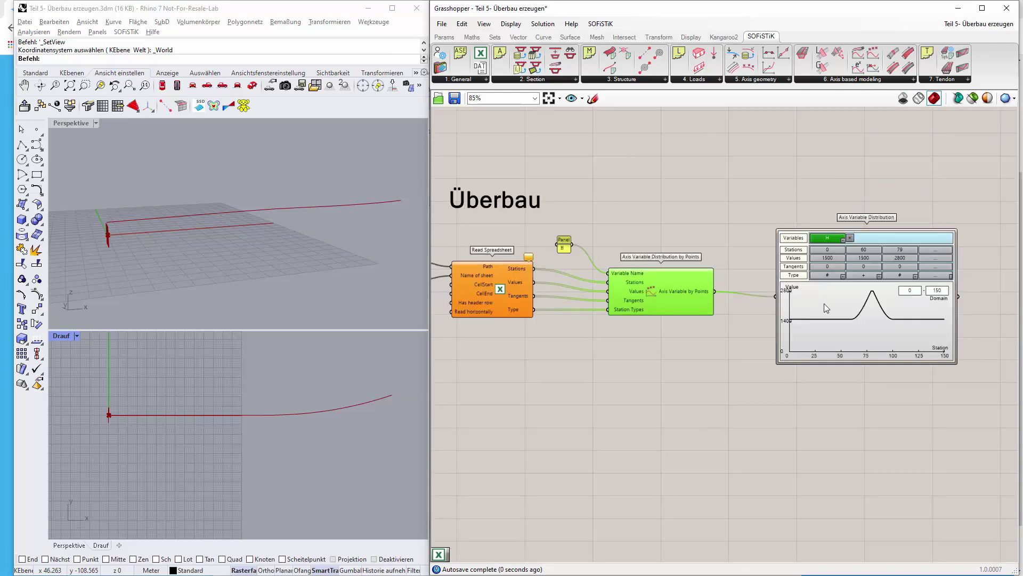
# Widen the Axis Variable Distribution component to show every station column, and try out shifting and resetting its graph.
pyautogui.scroll(3, 891, 389)
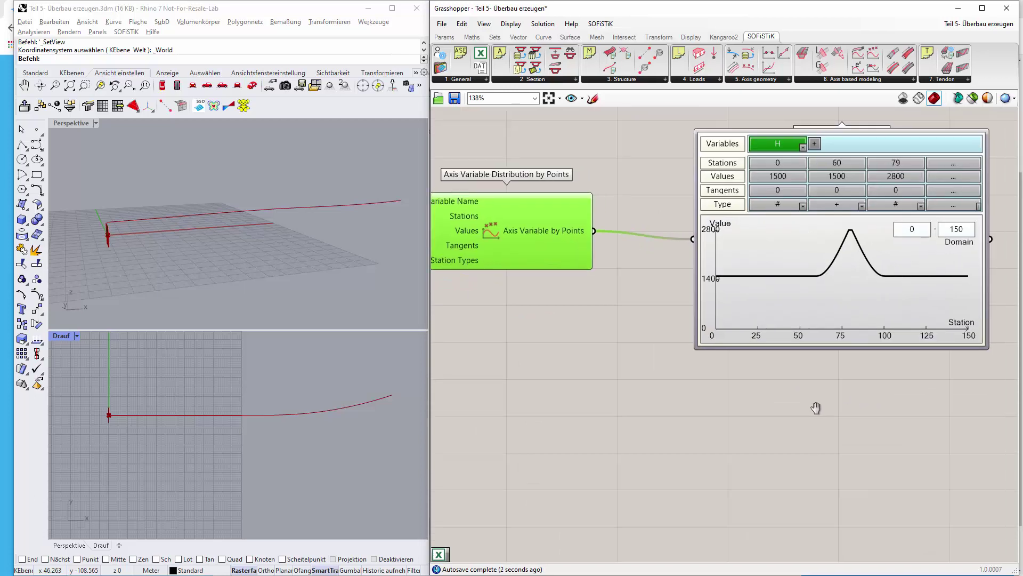
pyautogui.moveTo(856, 275); pyautogui.dragTo(996, 272)
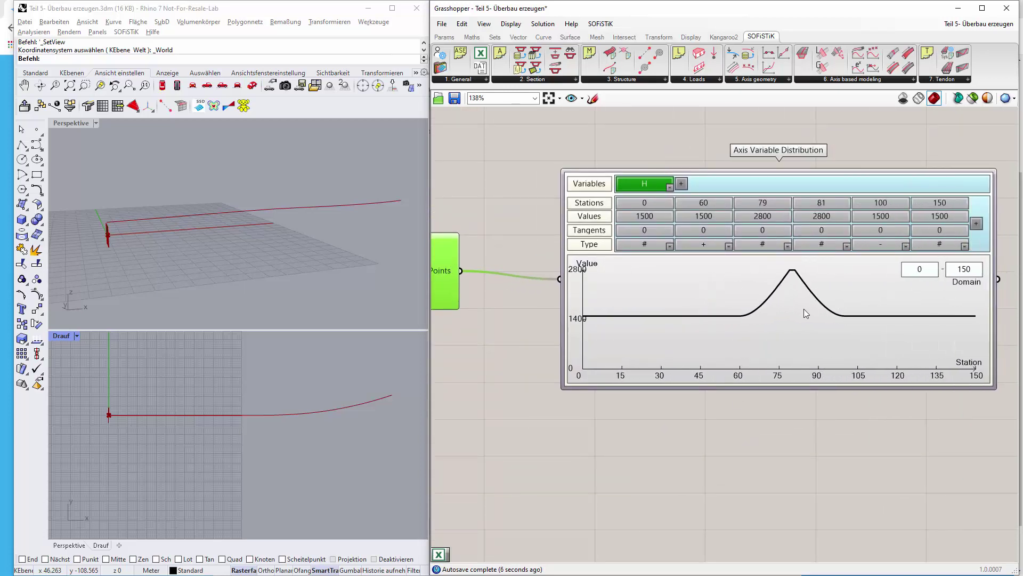
pyautogui.moveTo(805, 309); pyautogui.dragTo(829, 311)
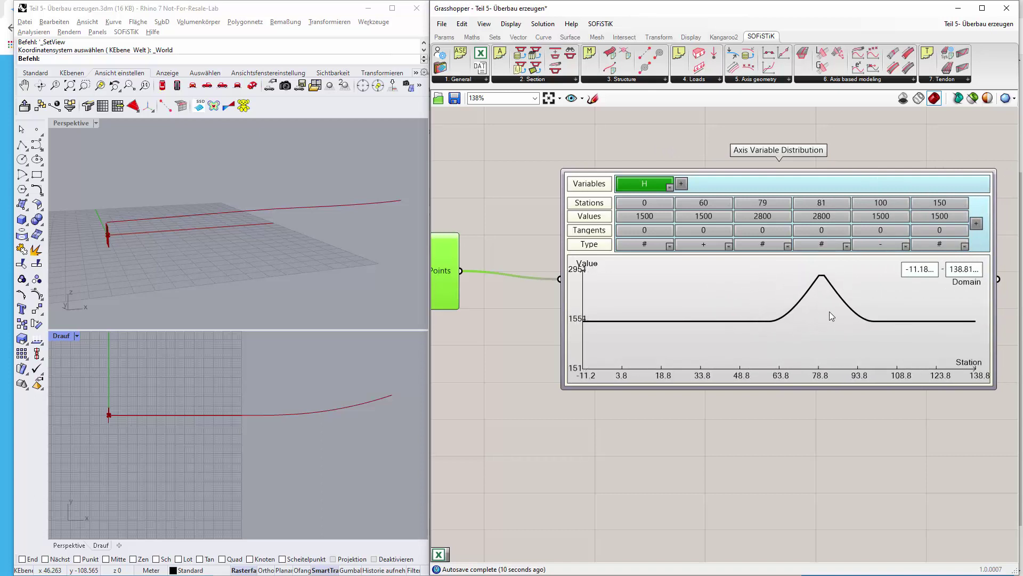
pyautogui.doubleClick(829, 312)
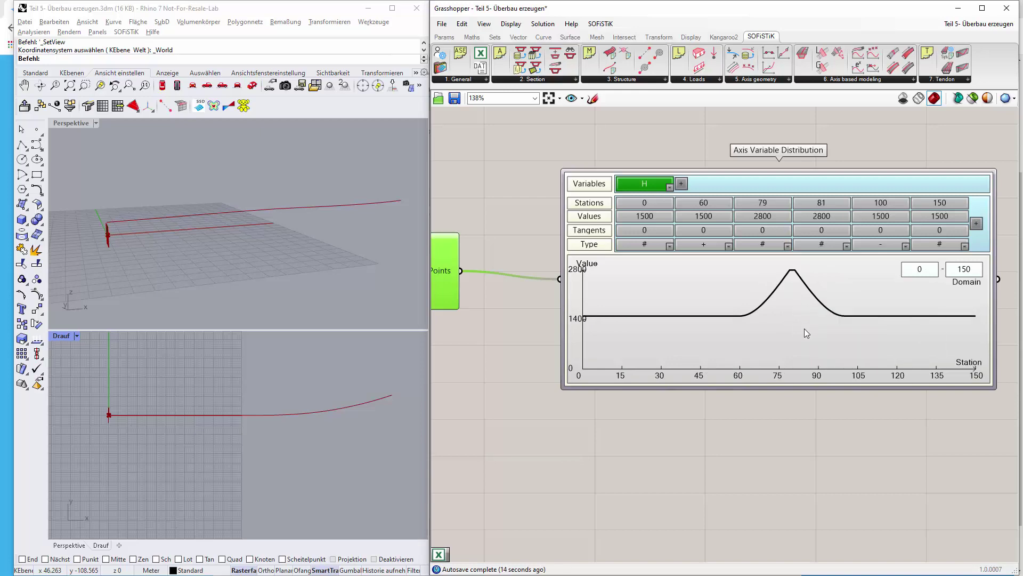
# Compare the stations, values and types in Axis Variable Distribution with the superstructure sheet of Parameter.xlsx in Excel.
pyautogui.scroll(-4, 799, 327)
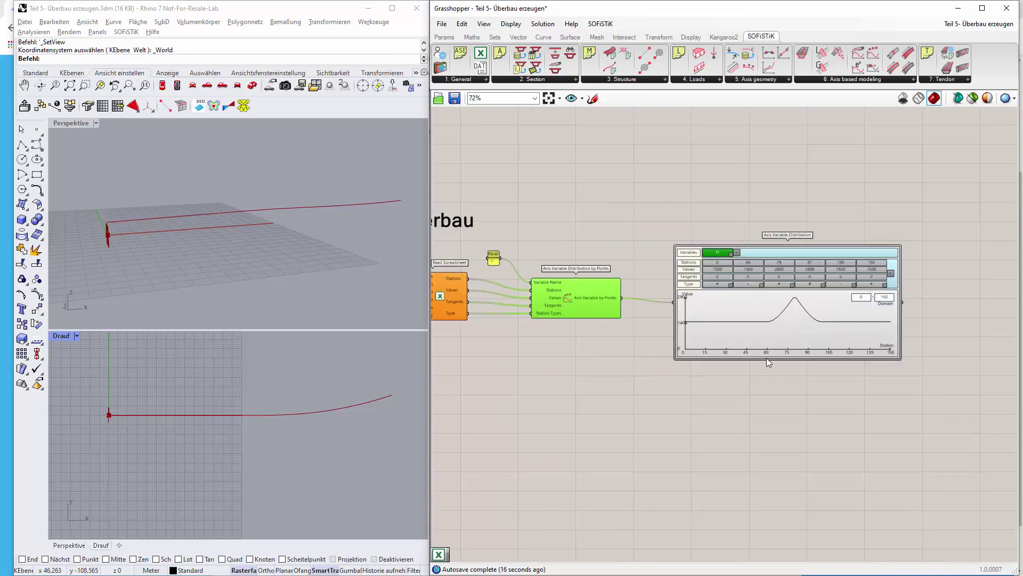
pyautogui.scroll(4, 747, 286)
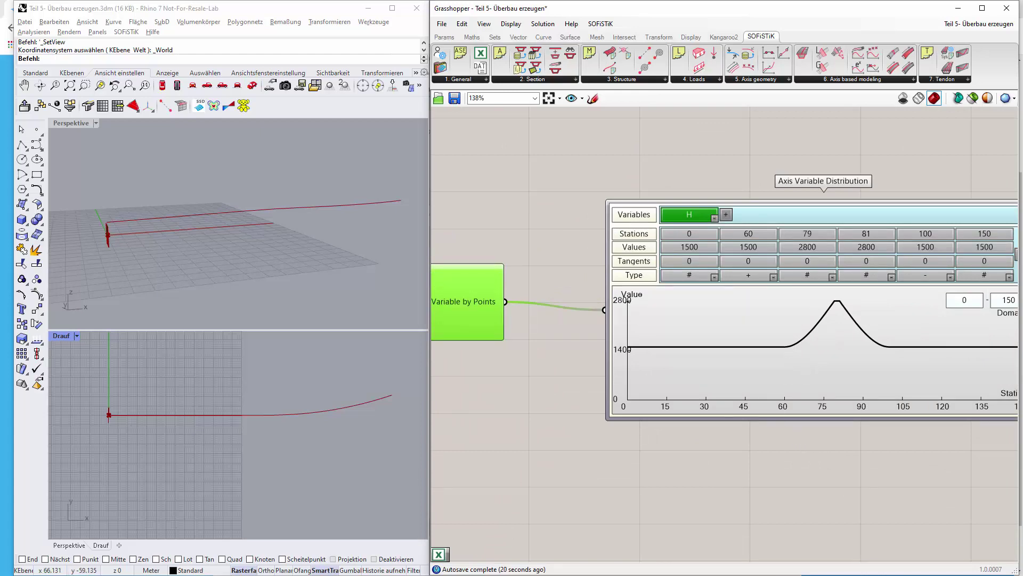
pyautogui.hotkey('alt', 'Tab')
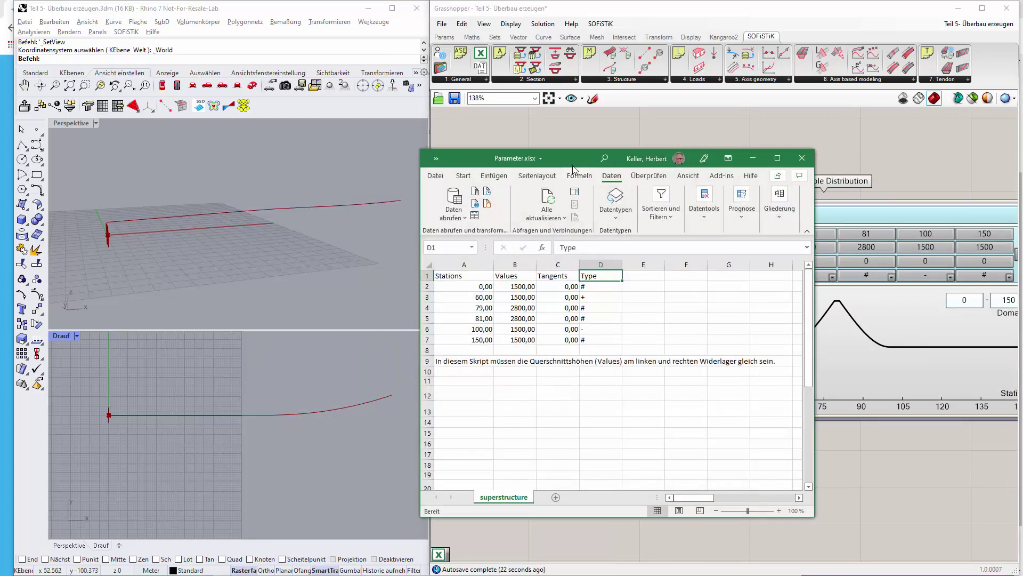
pyautogui.moveTo(441, 158); pyautogui.dragTo(220, 113)
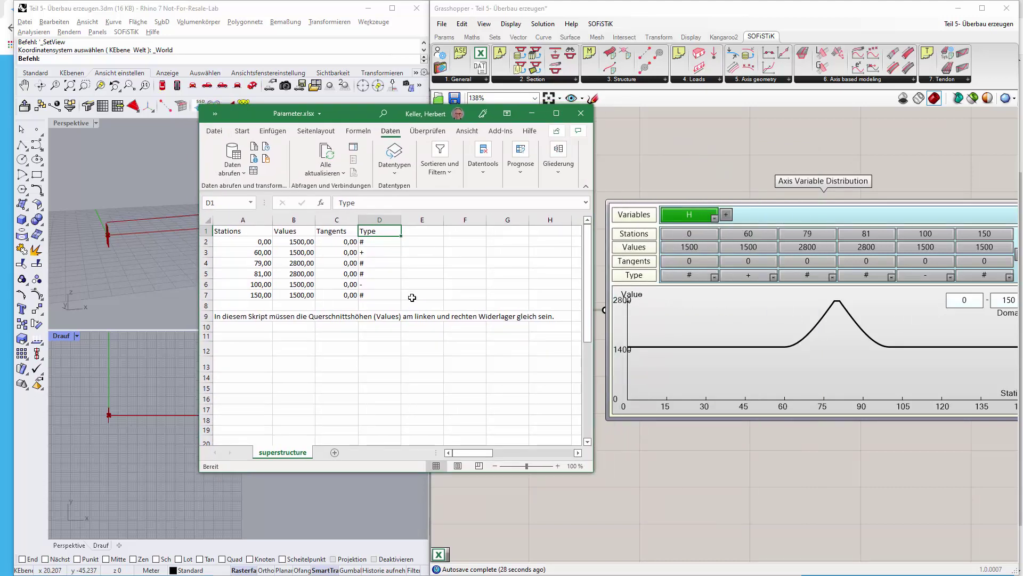
pyautogui.click(531, 114)
# Add an Axis Definition component in the free canvas area below the axis variable components.
pyautogui.scroll(-2, 693, 235)
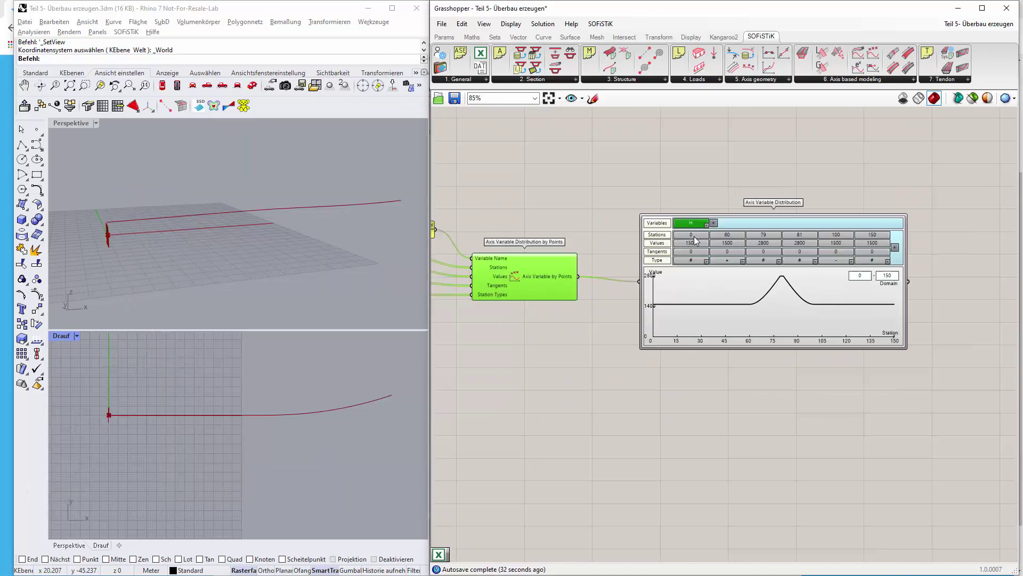
pyautogui.scroll(-1, 694, 236)
pyautogui.moveTo(552, 353); pyautogui.dragTo(658, 347, button='right')
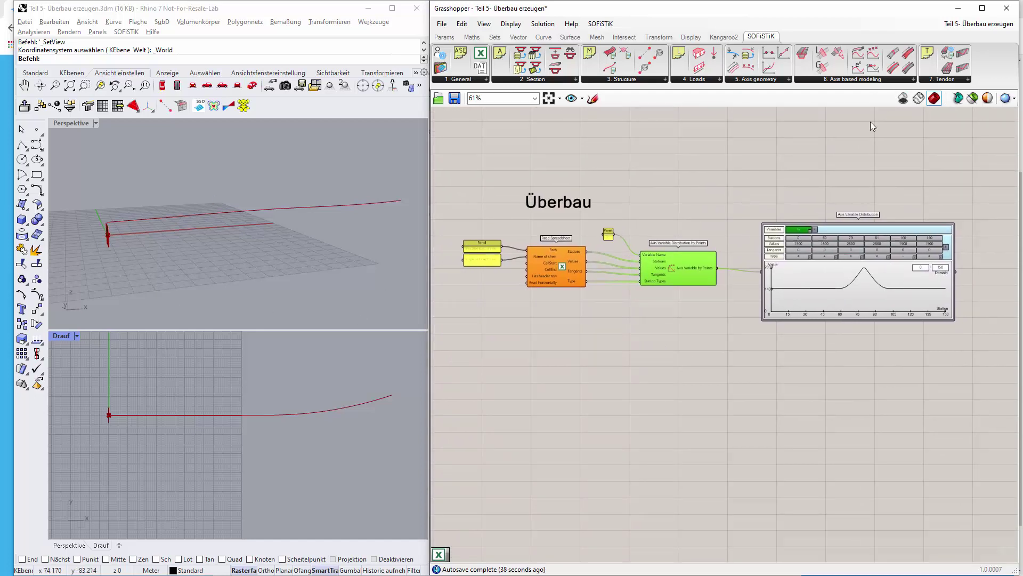
pyautogui.click(913, 79)
pyautogui.moveTo(846, 101); pyautogui.dragTo(744, 400)
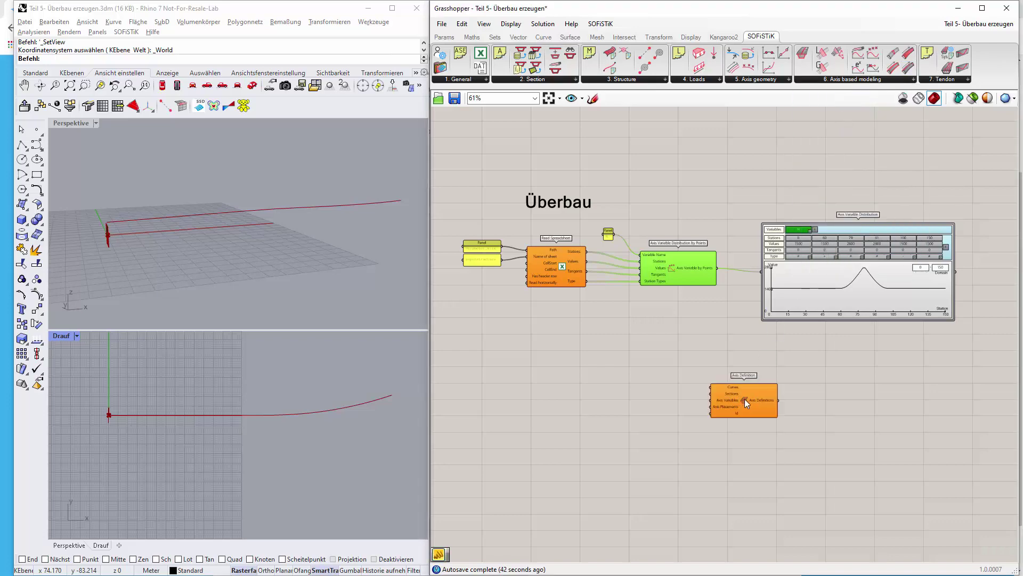
pyautogui.scroll(2, 755, 405)
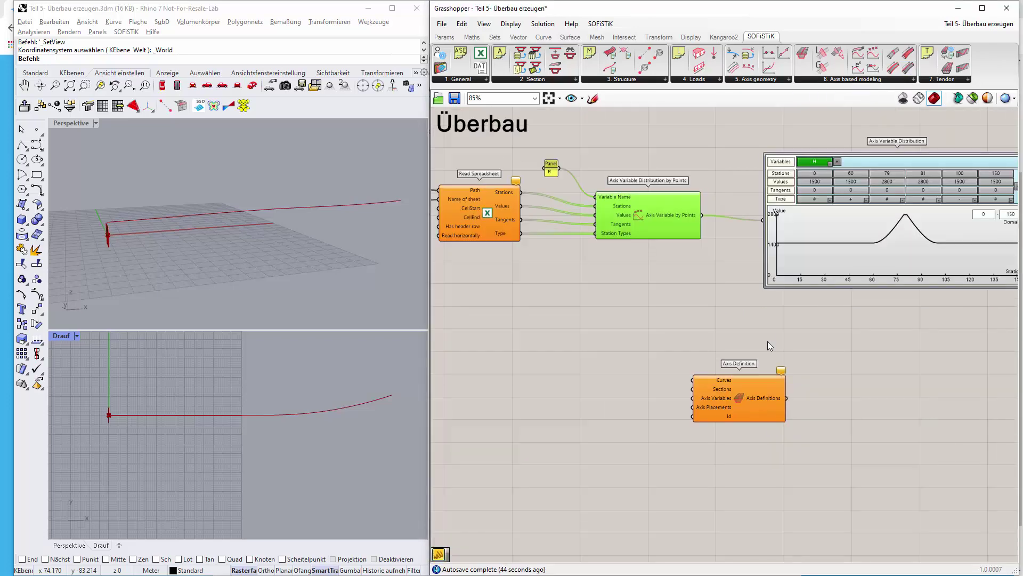
pyautogui.moveTo(756, 374); pyautogui.dragTo(775, 340)
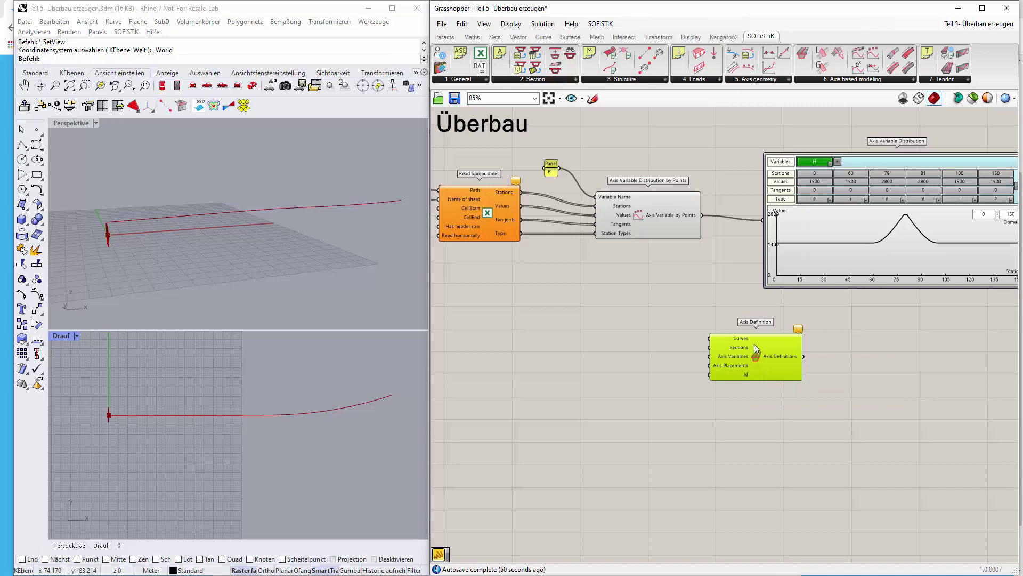
# Connect the PlanViewAxis Curve output in the Trassierung group to the Curves input of Axis Definition.
pyautogui.scroll(-5, 587, 336)
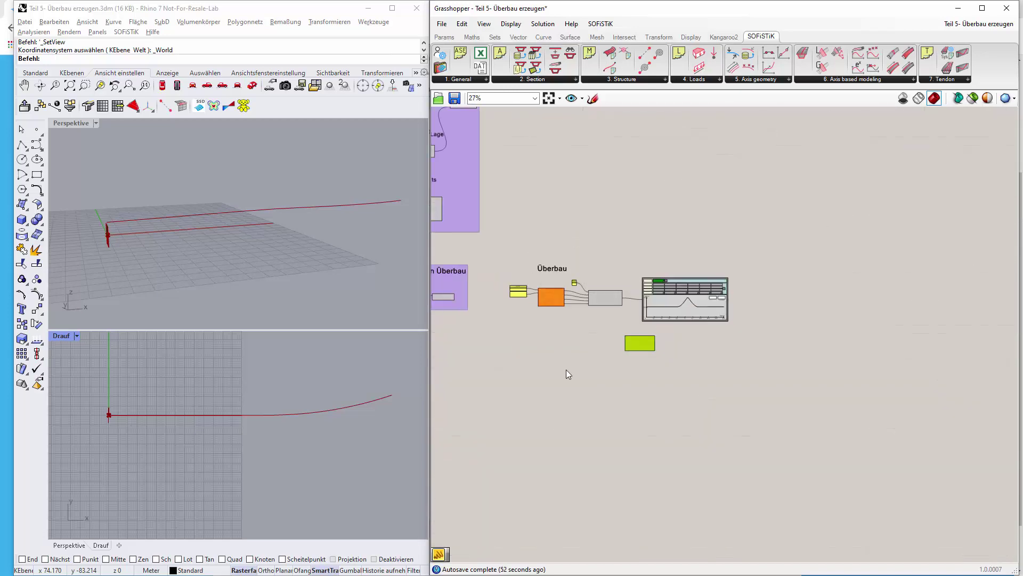
pyautogui.moveTo(566, 370); pyautogui.dragTo(680, 394, button='right')
pyautogui.scroll(5, 565, 108)
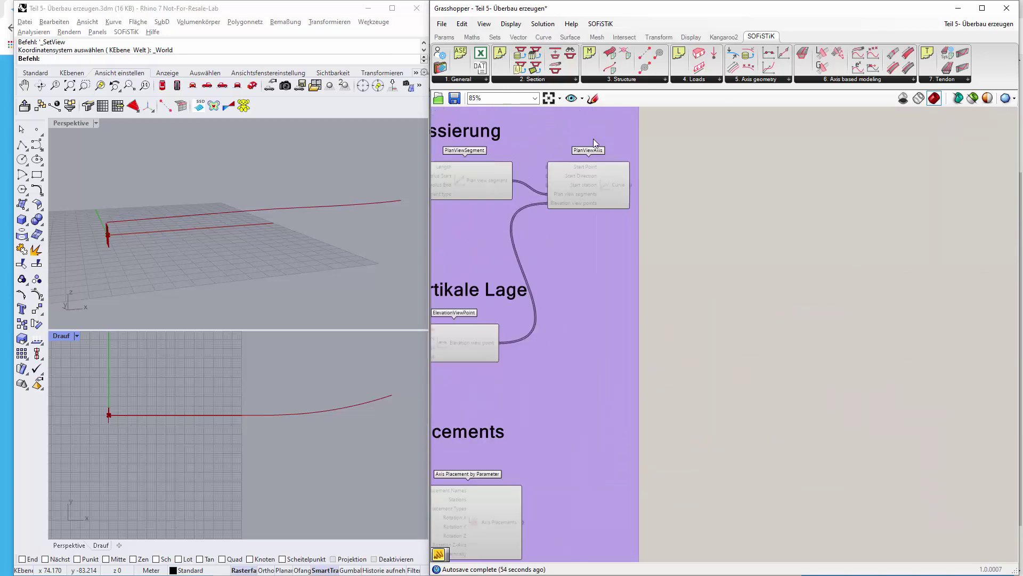
pyautogui.moveTo(631, 187); pyautogui.dragTo(868, 504)
pyautogui.scroll(-4, 831, 511)
pyautogui.scroll(6, 927, 521)
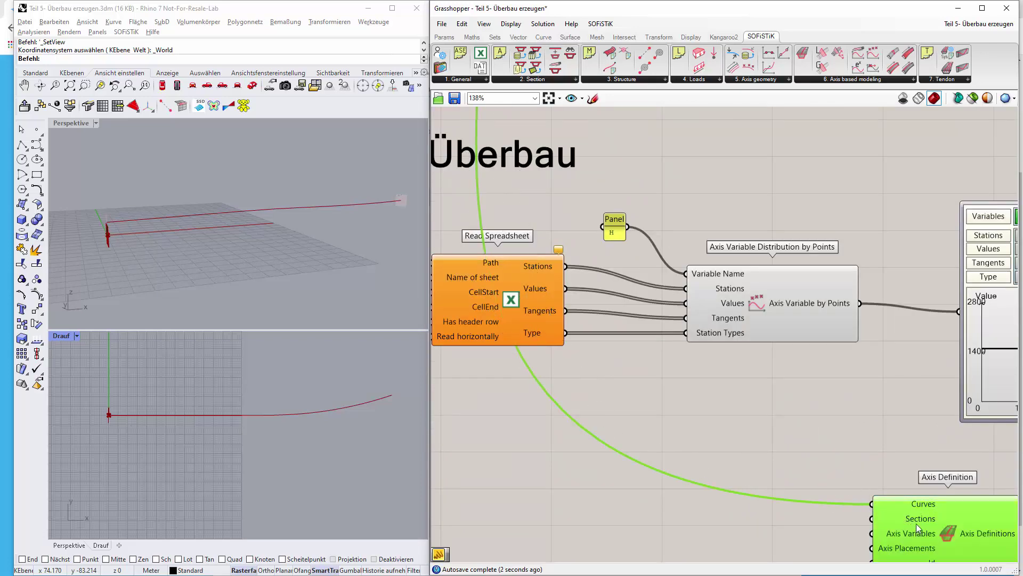
# Connect the Section output of ReadSectionCdb in the Querschnittsdefinition Überbau group to the Sections input of Axis Definition.
pyautogui.scroll(-6, 762, 419)
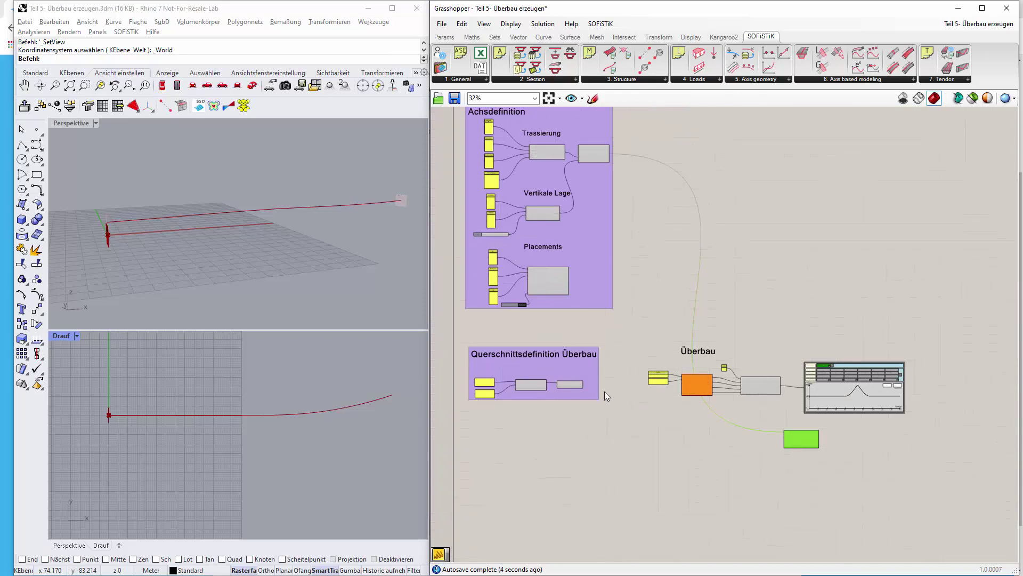
pyautogui.scroll(5, 597, 353)
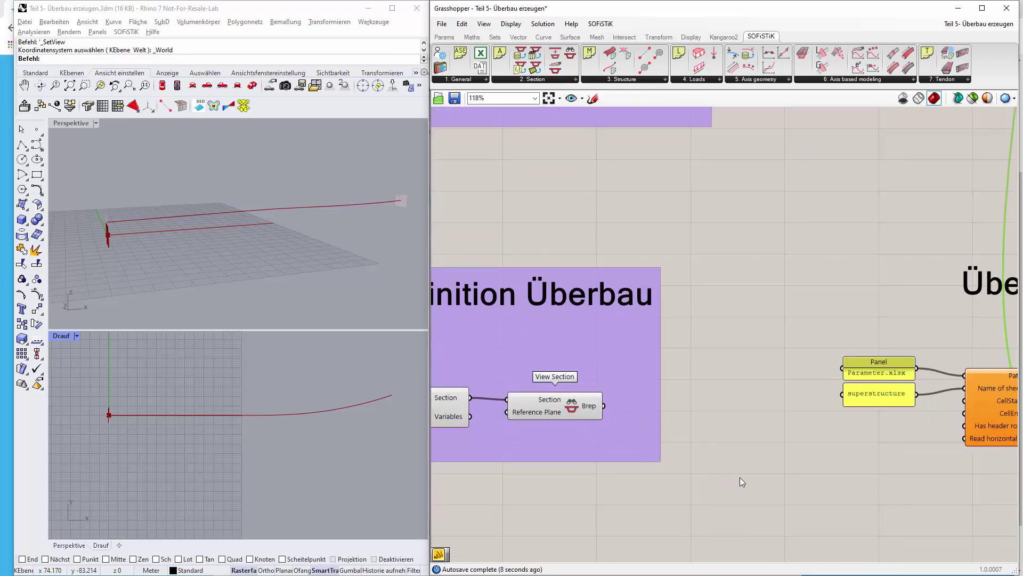
pyautogui.moveTo(751, 460); pyautogui.dragTo(783, 354, button='right')
pyautogui.scroll(-1, 783, 354)
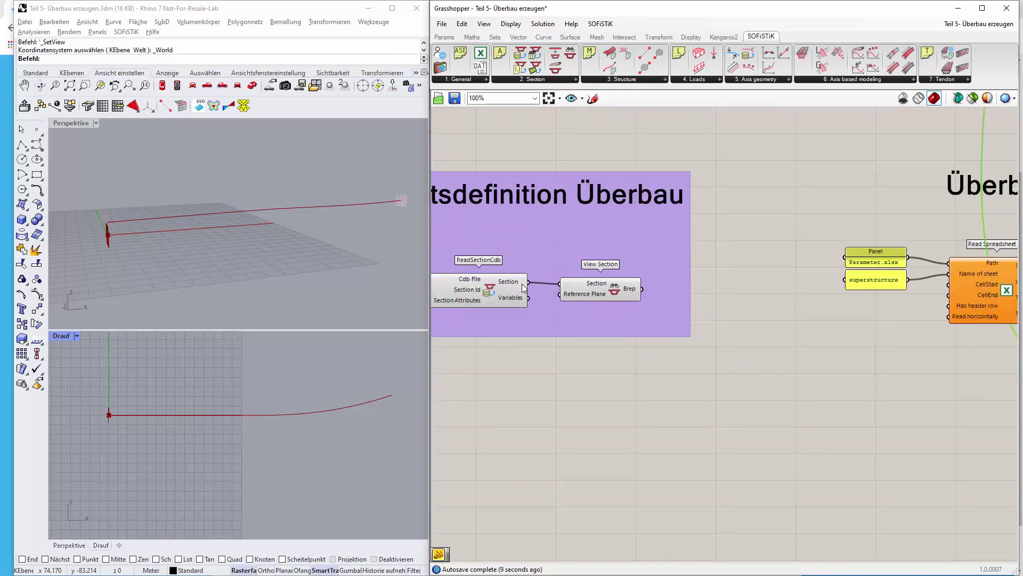
pyautogui.moveTo(526, 283); pyautogui.dragTo(900, 417)
pyautogui.scroll(-4, 839, 386)
pyautogui.scroll(6, 997, 453)
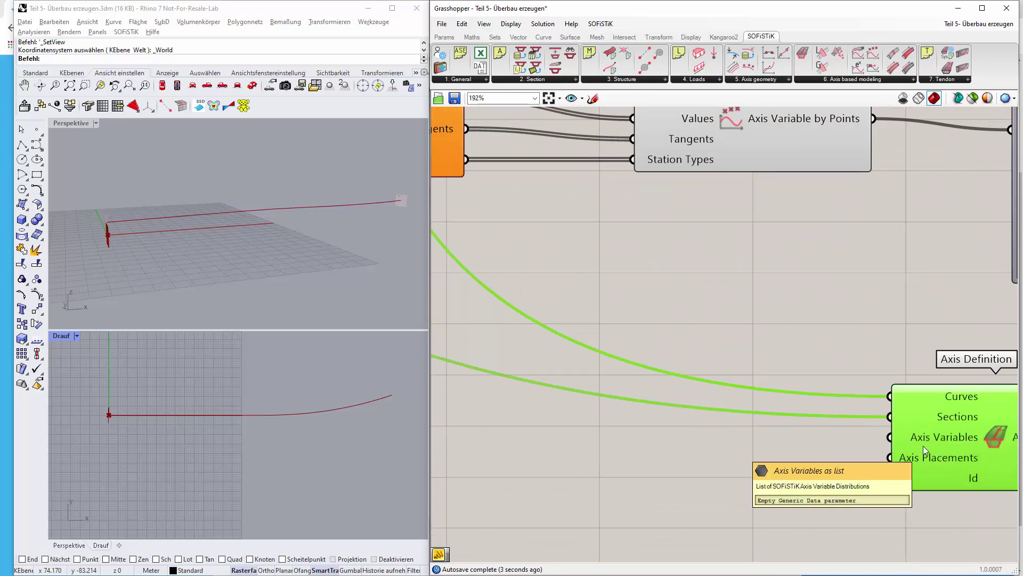
# Connect the Axis Variable by Points output to the Axis Variables input of Axis Definition.
pyautogui.scroll(-3, 841, 305)
pyautogui.moveTo(826, 257); pyautogui.dragTo(592, 261, button='right')
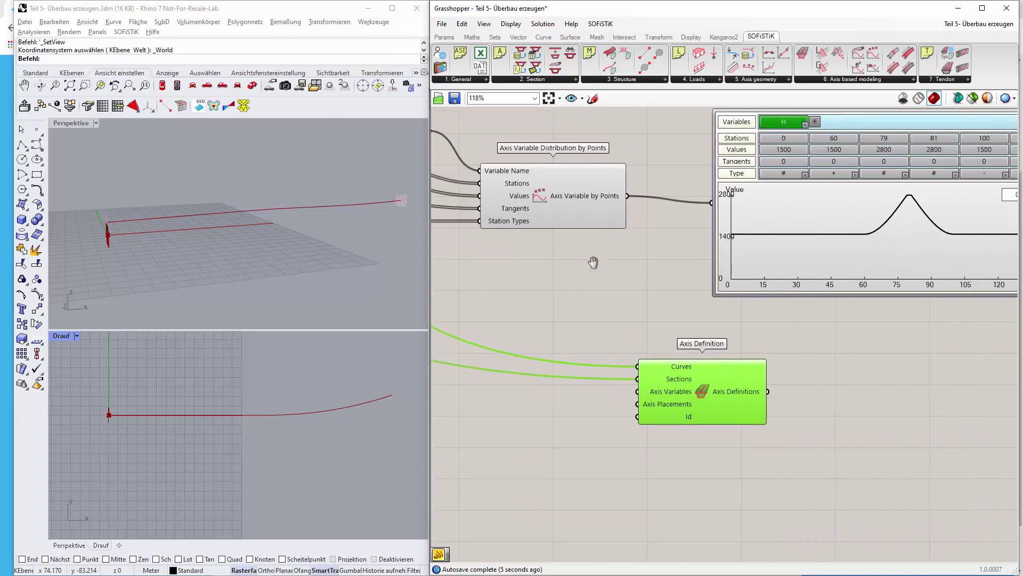
pyautogui.moveTo(625, 195); pyautogui.dragTo(633, 392)
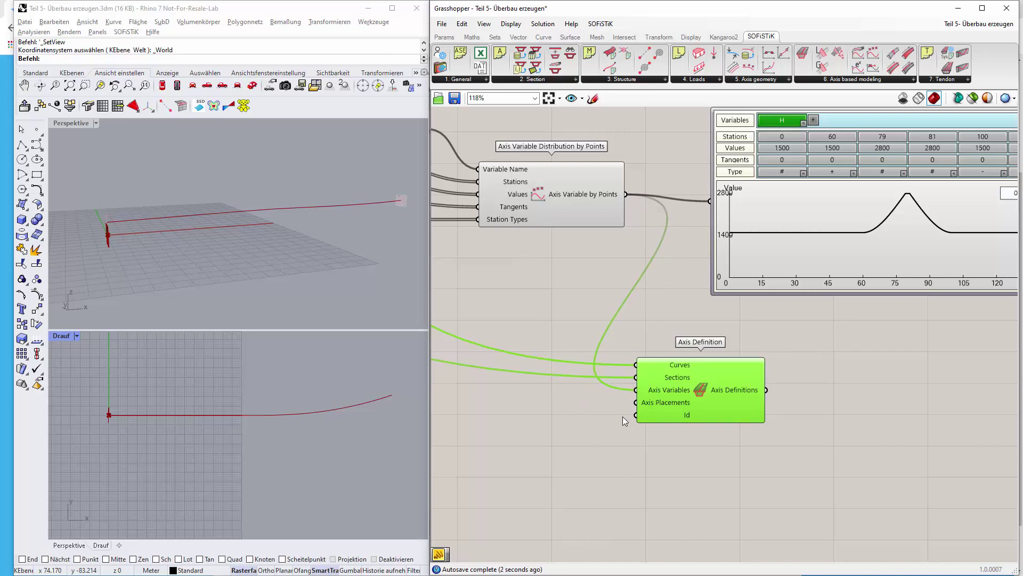
# Connect the Axis Placement by Parameter output in the Placements group to the Axis Placements input of Axis Definition.
pyautogui.scroll(-5, 623, 416)
pyautogui.moveTo(479, 391); pyautogui.dragTo(696, 405, button='right')
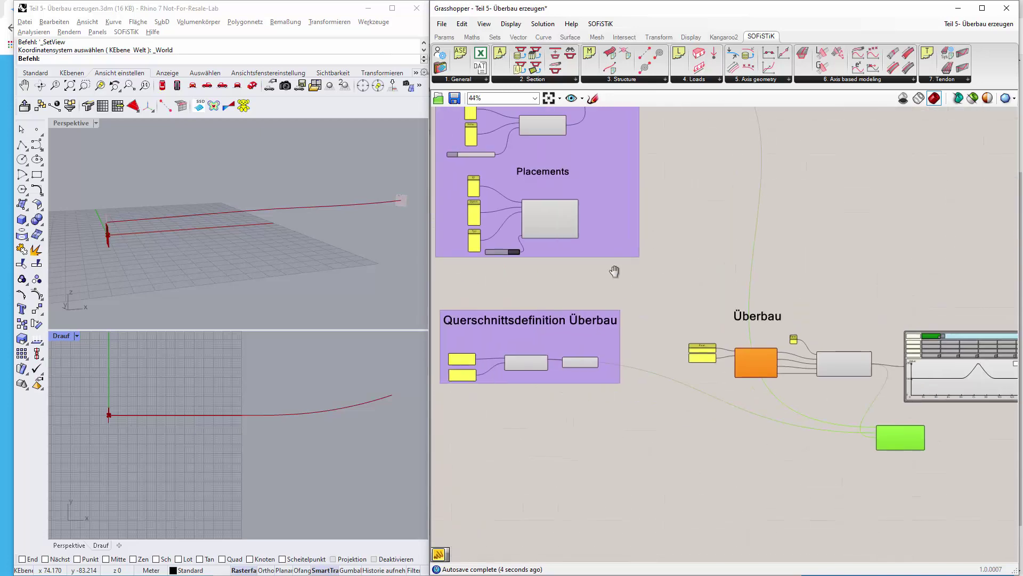
pyautogui.moveTo(614, 271); pyautogui.dragTo(487, 271, button='right')
pyautogui.scroll(5, 487, 272)
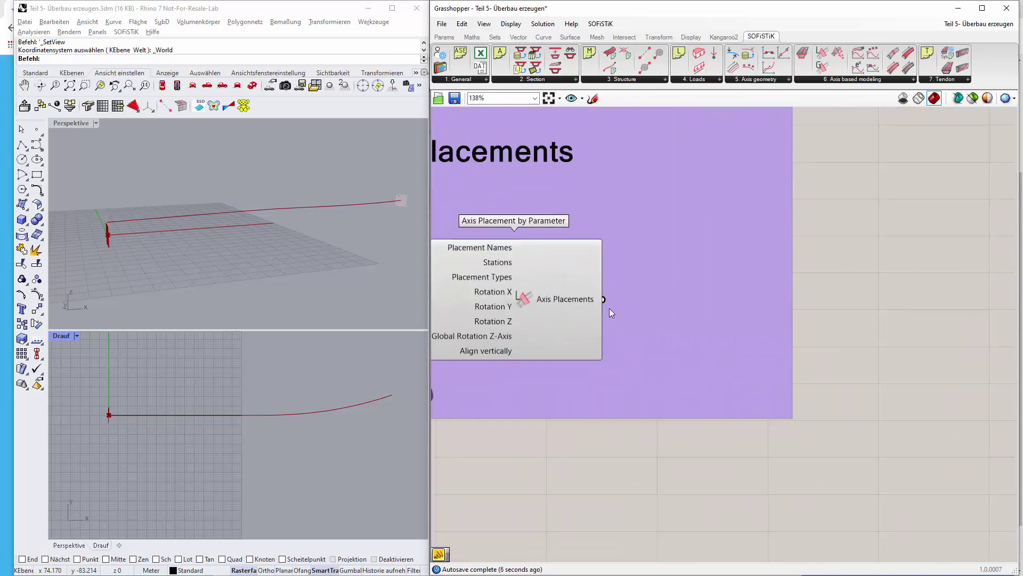
pyautogui.moveTo(602, 300); pyautogui.dragTo(779, 467)
pyautogui.scroll(-8, 883, 432)
pyautogui.scroll(9, 983, 526)
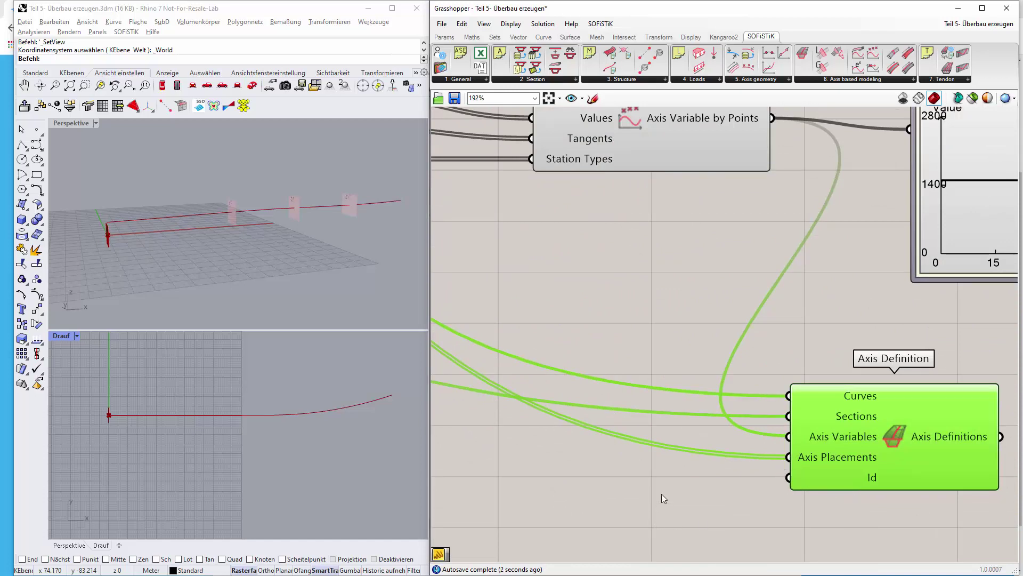
# Create a panel containing AX01 and connect it to the Id input of Axis Definition.
pyautogui.doubleClick(647, 494)
pyautogui.write('"')
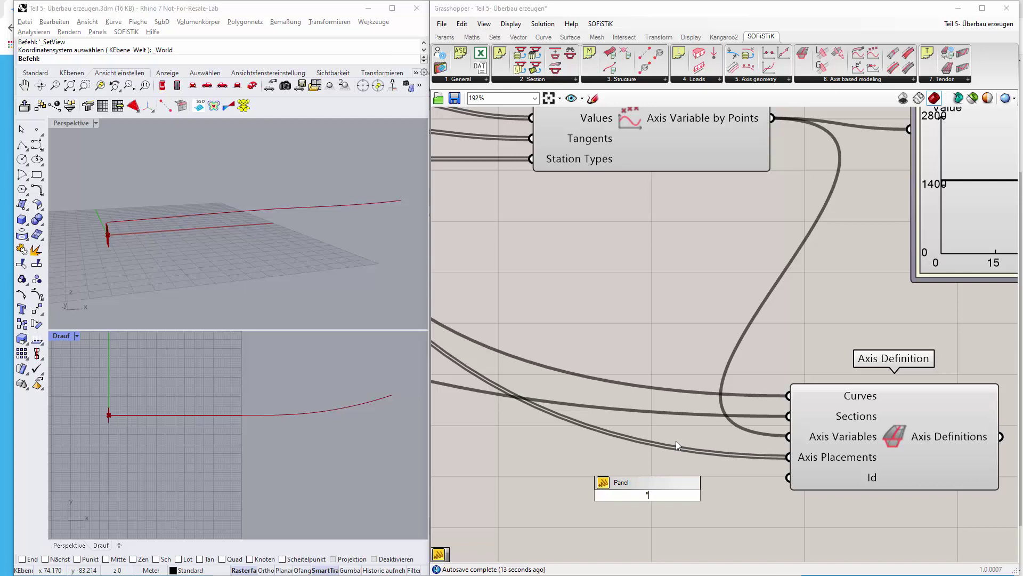
pyautogui.write('AX01')
pyautogui.press('Return')
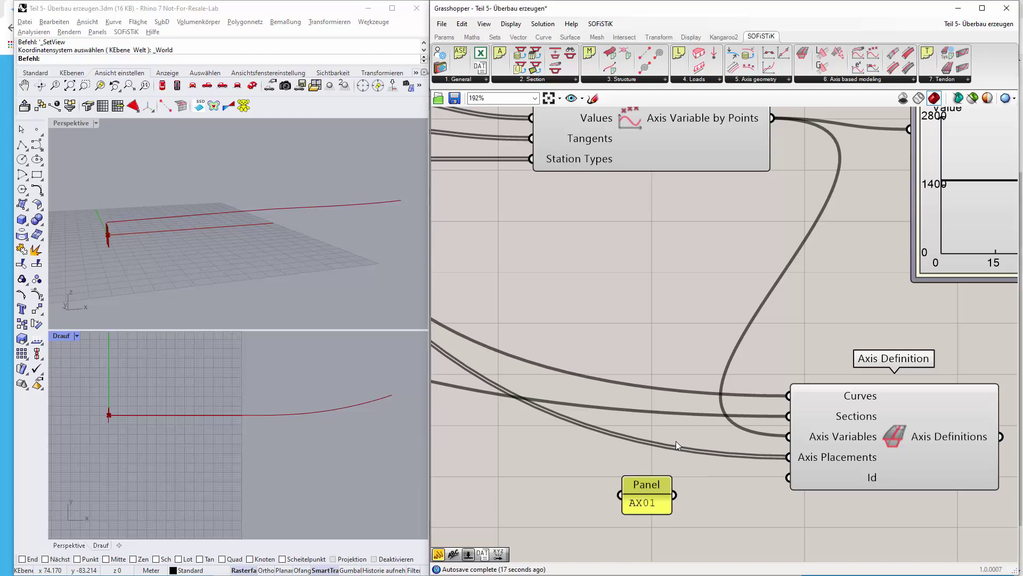
pyautogui.moveTo(675, 495); pyautogui.dragTo(788, 477)
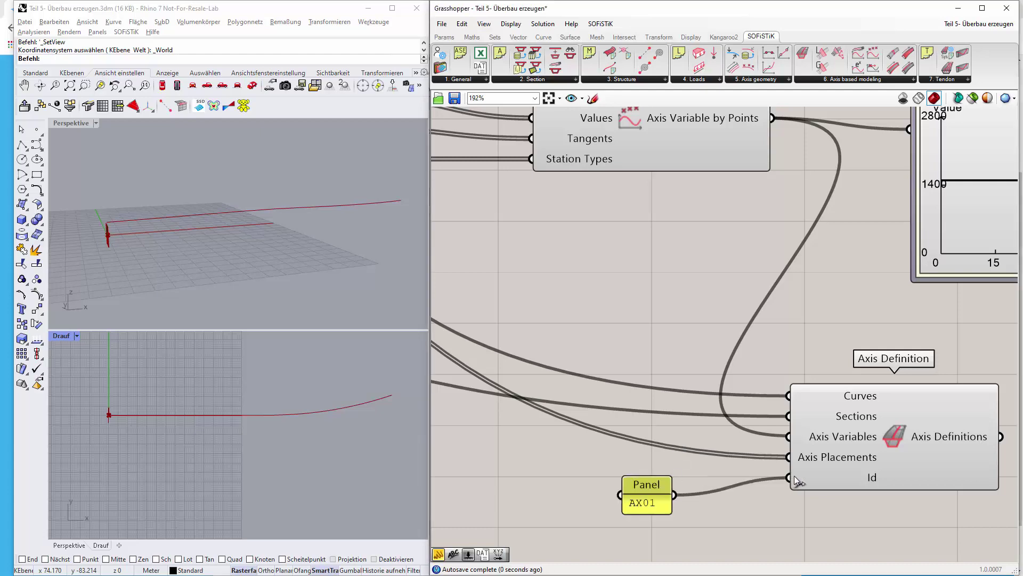
# Add an Interpolate Solid component beside Axis Definition and feed it the Axis Definitions output.
pyautogui.scroll(-4, 820, 371)
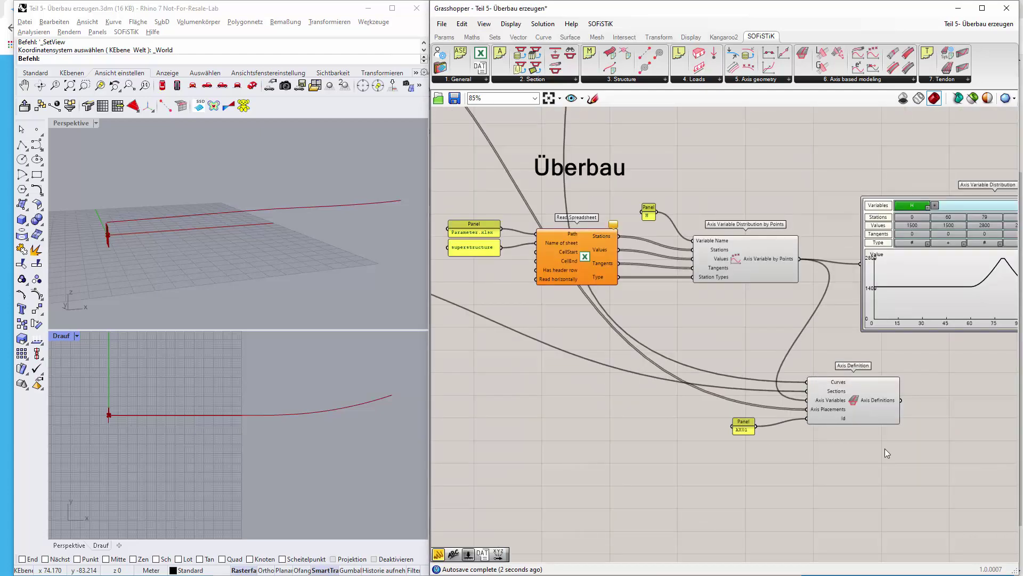
pyautogui.scroll(-2, 885, 449)
pyautogui.moveTo(863, 421); pyautogui.dragTo(810, 422, button='right')
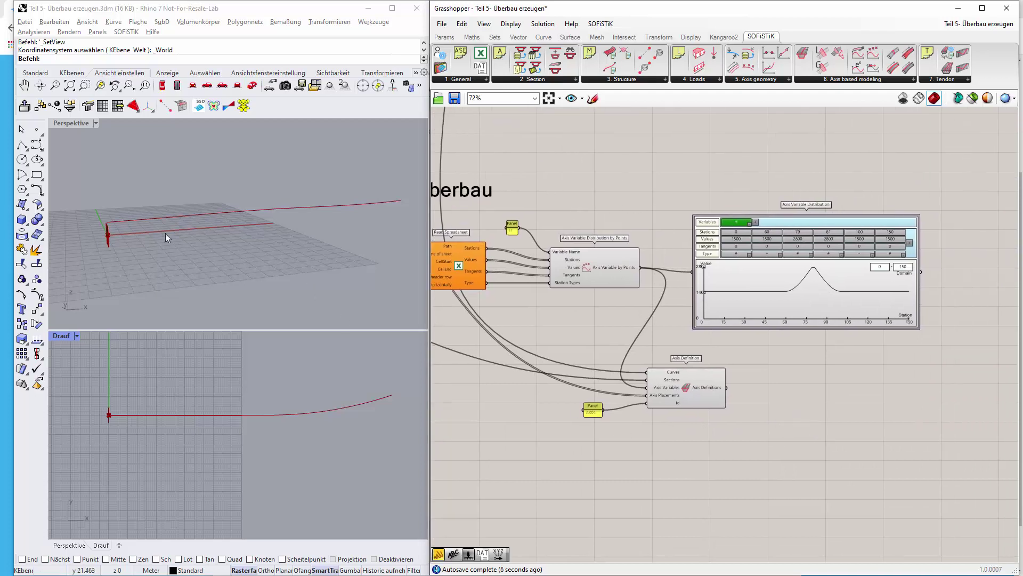
pyautogui.click(914, 80)
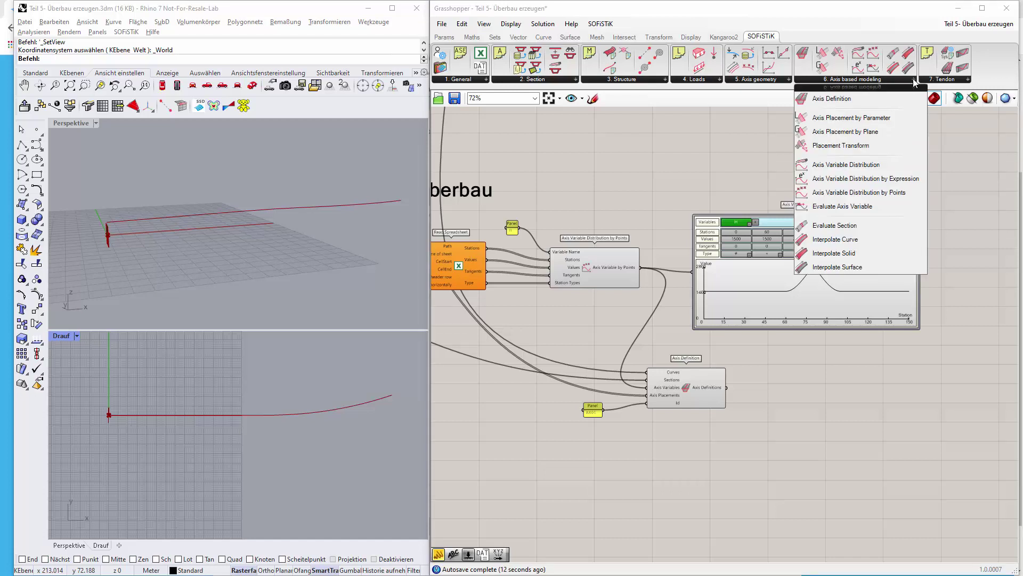
pyautogui.click(843, 253)
pyautogui.click(836, 392)
pyautogui.scroll(2, 903, 345)
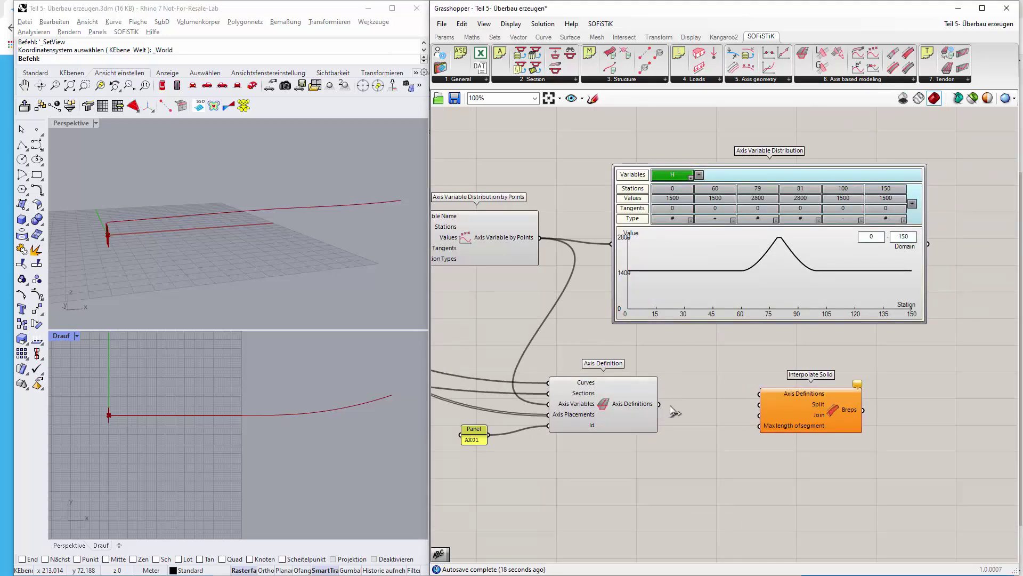
pyautogui.moveTo(660, 403); pyautogui.dragTo(759, 394)
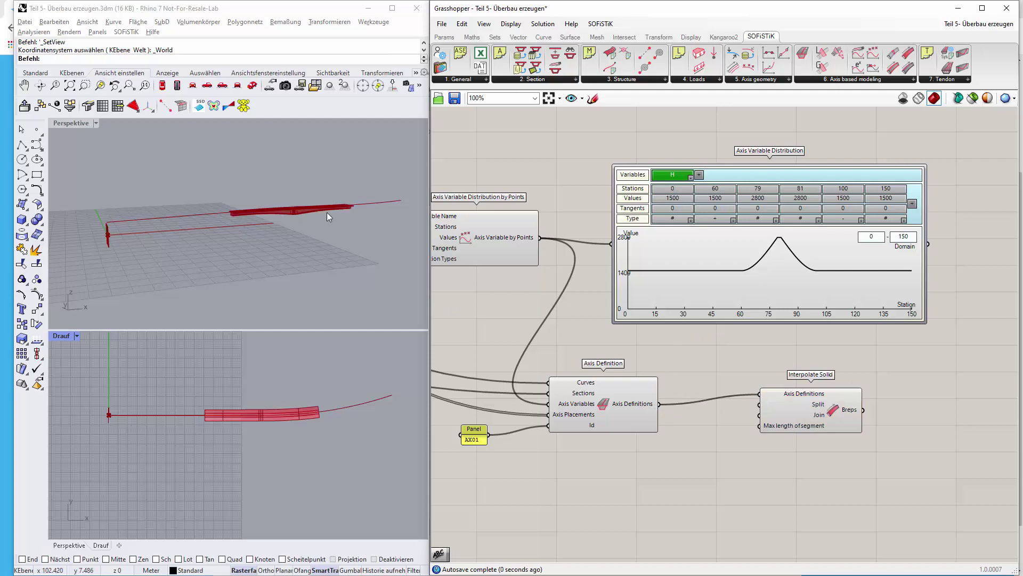
# Examine the generated superstructure solid in Rhino's perspective and plan views, checking its varying height and curvature.
pyautogui.scroll(3, 321, 207)
pyautogui.moveTo(322, 204); pyautogui.dragTo(108, 239, button='right')
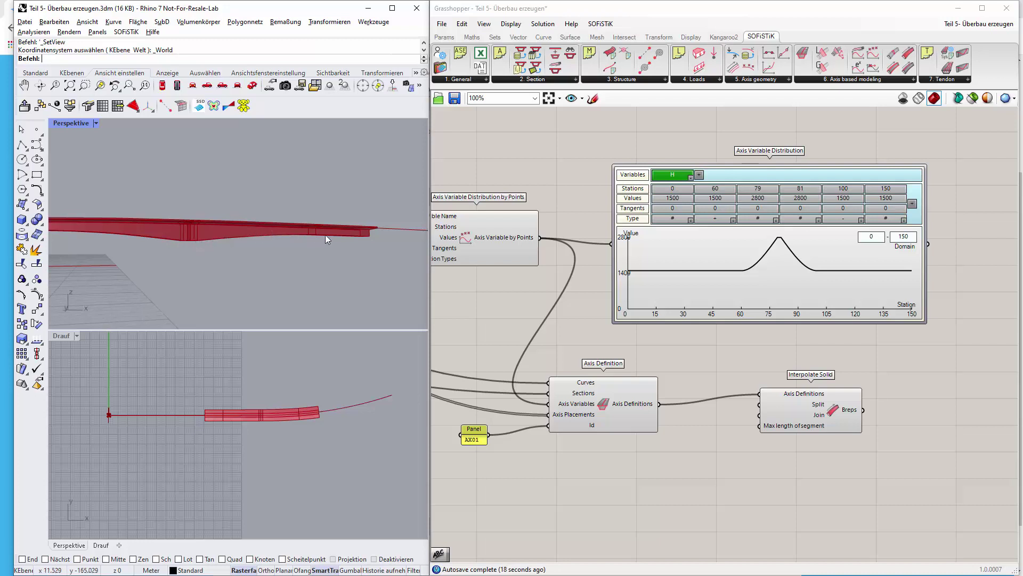
pyautogui.moveTo(261, 267); pyautogui.dragTo(219, 323, button='right')
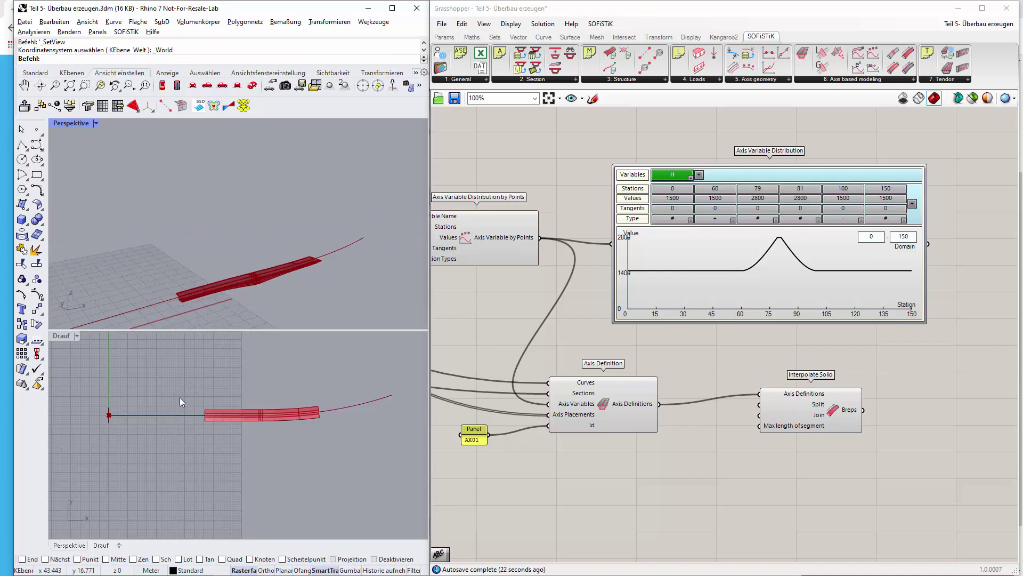
pyautogui.scroll(4, 237, 421)
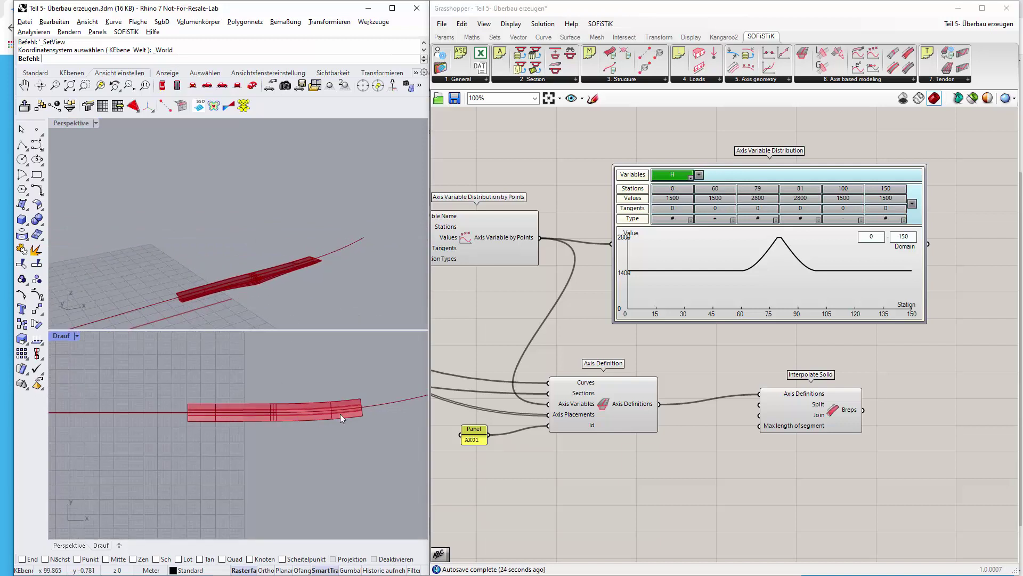
pyautogui.scroll(-2, 277, 418)
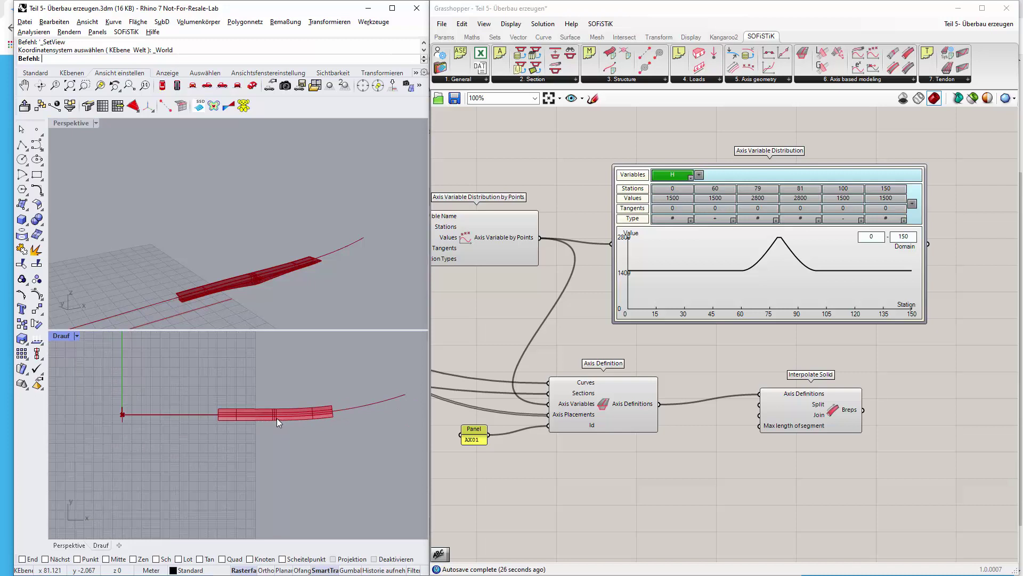
pyautogui.moveTo(254, 297); pyautogui.dragTo(281, 282, button='right')
# Highlight Axis Definition and examine the station, name and type labels on its placement planes in the perspective view.
pyautogui.click(726, 443)
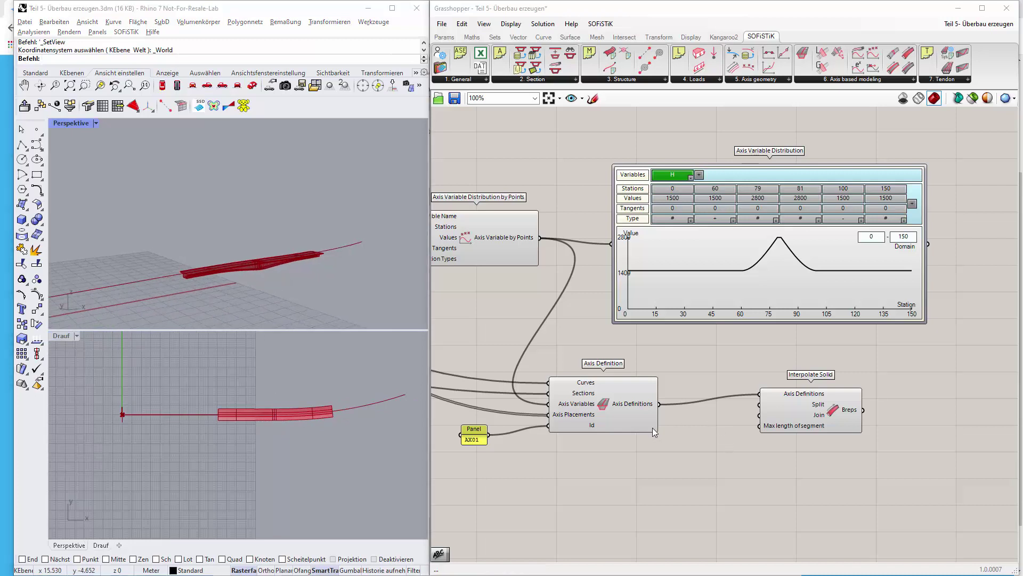
pyautogui.click(606, 393)
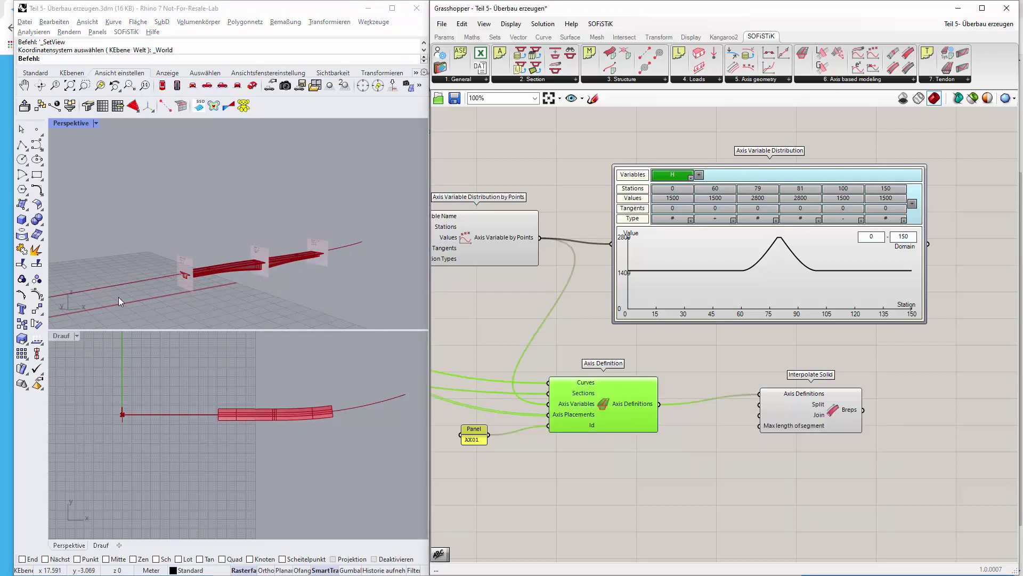
pyautogui.scroll(5, 180, 274)
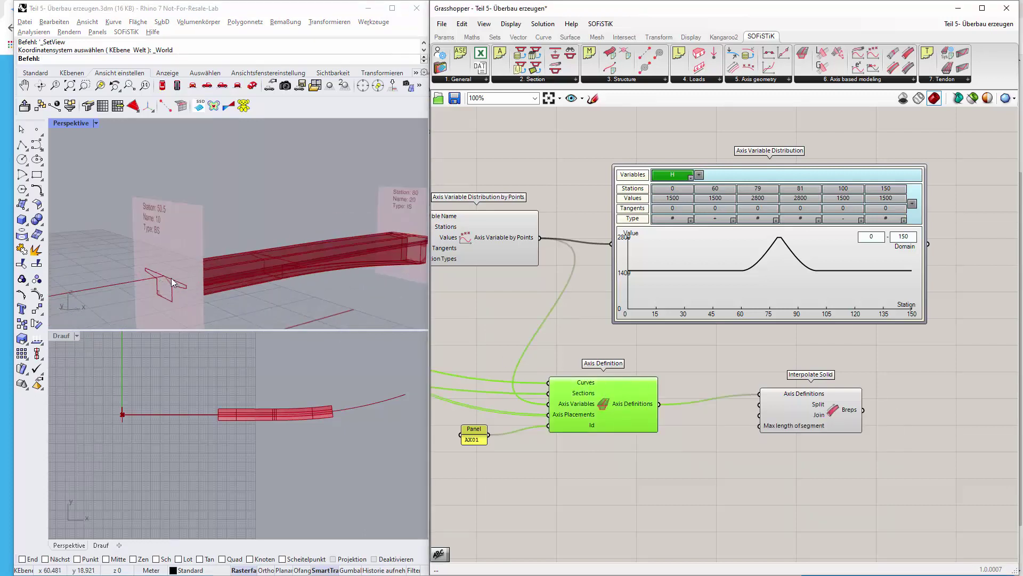
pyautogui.scroll(3, 176, 238)
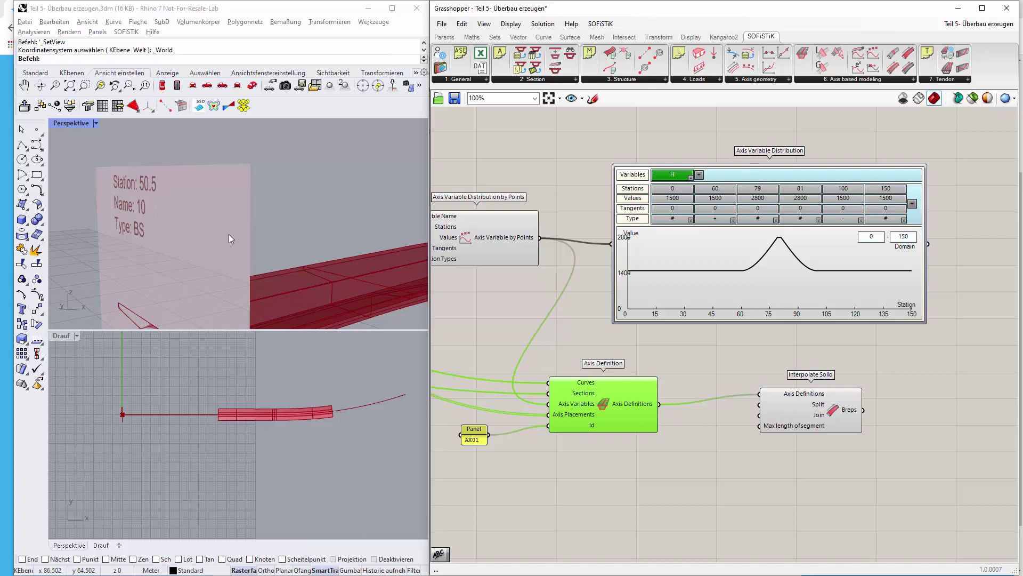
pyautogui.scroll(-6, 251, 239)
pyautogui.scroll(6, 305, 210)
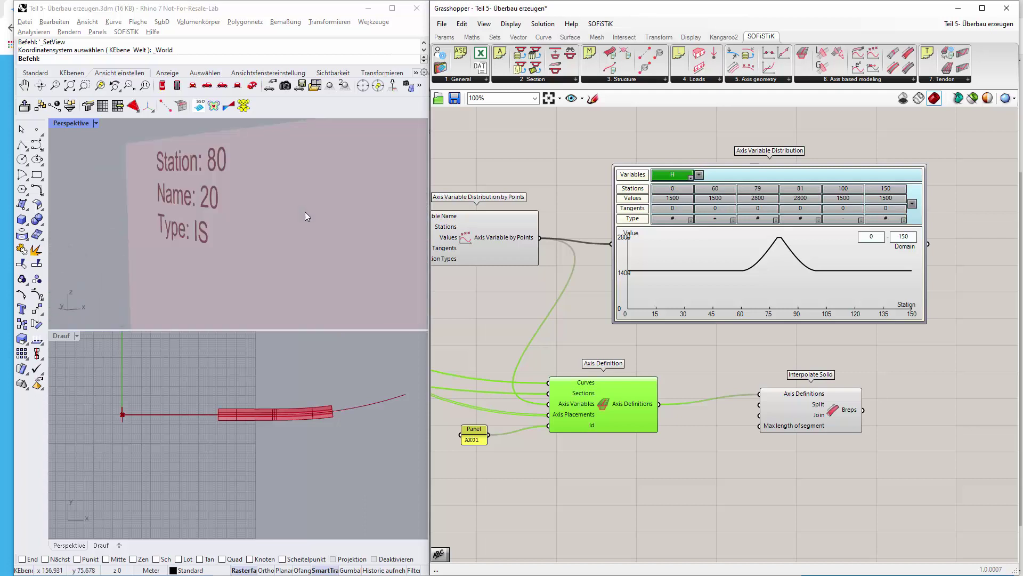
pyautogui.scroll(-2, 305, 212)
pyautogui.scroll(-5, 305, 212)
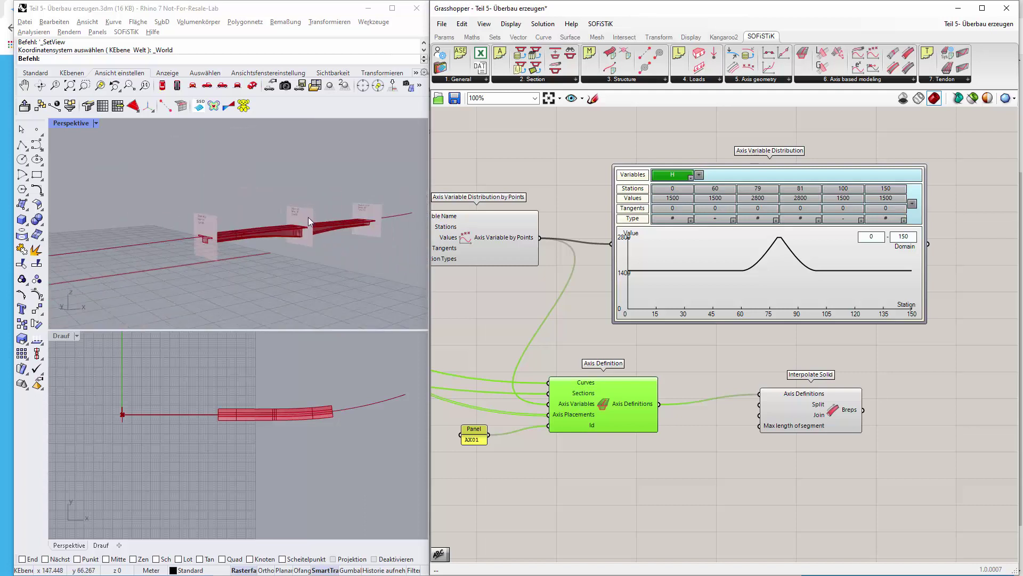
pyautogui.moveTo(326, 240); pyautogui.dragTo(331, 264, button='right')
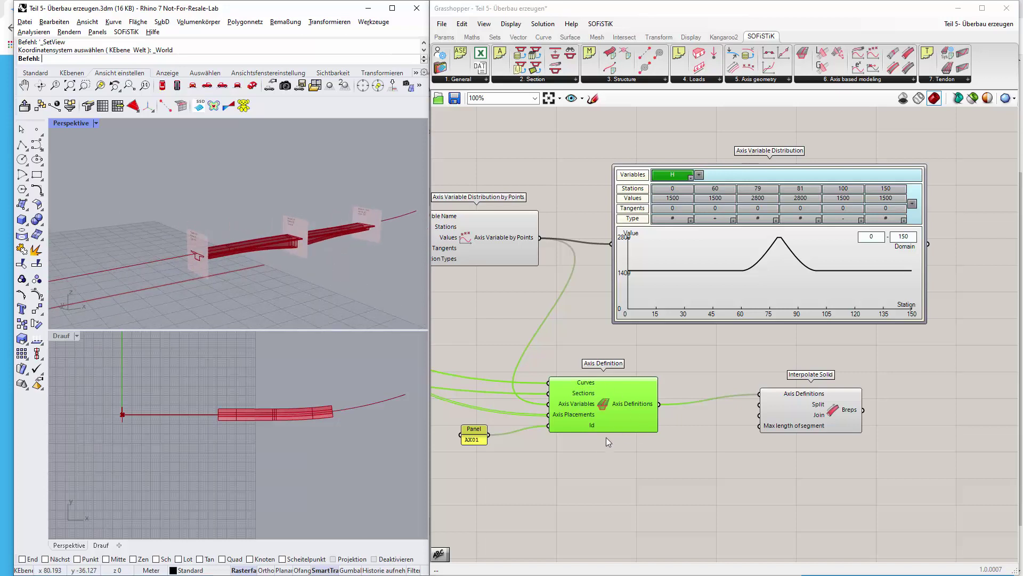
# Highlight the Interpolate Solid result in the viewports, clear the selection, and review the whole Grasshopper definition.
pyautogui.click(605, 459)
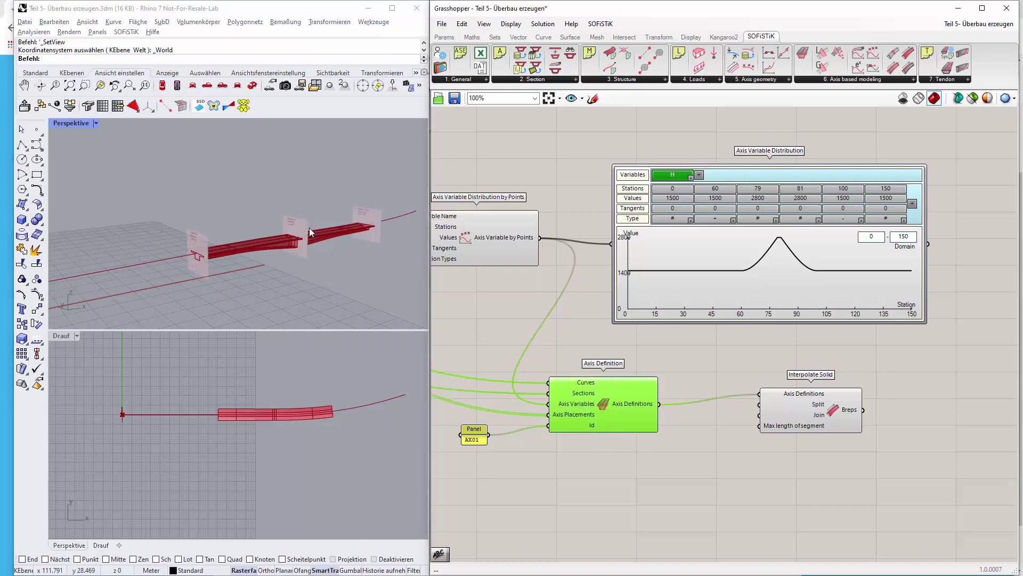
pyautogui.click(699, 446)
pyautogui.click(785, 409)
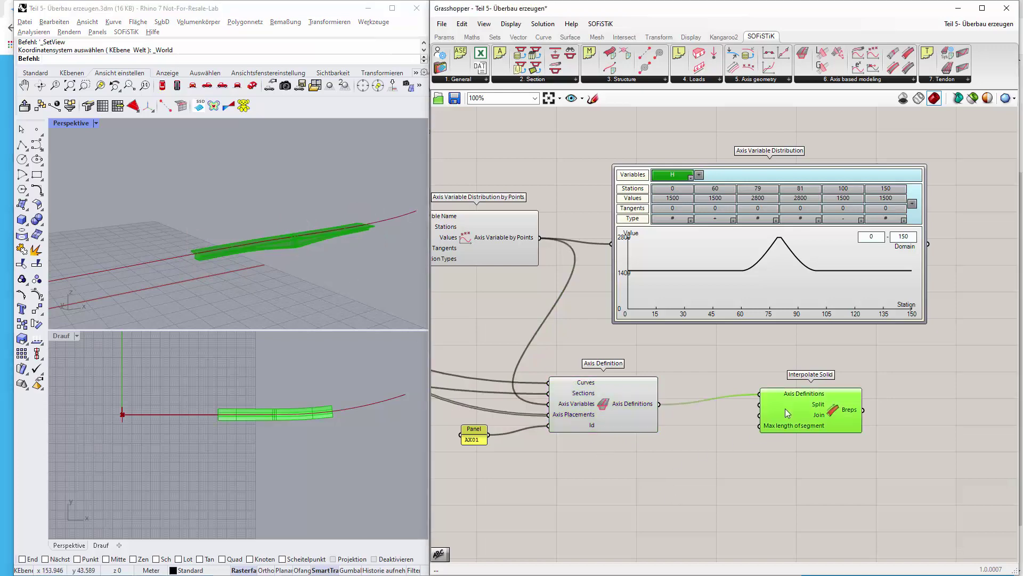
pyautogui.click(699, 466)
pyautogui.scroll(-6, 699, 461)
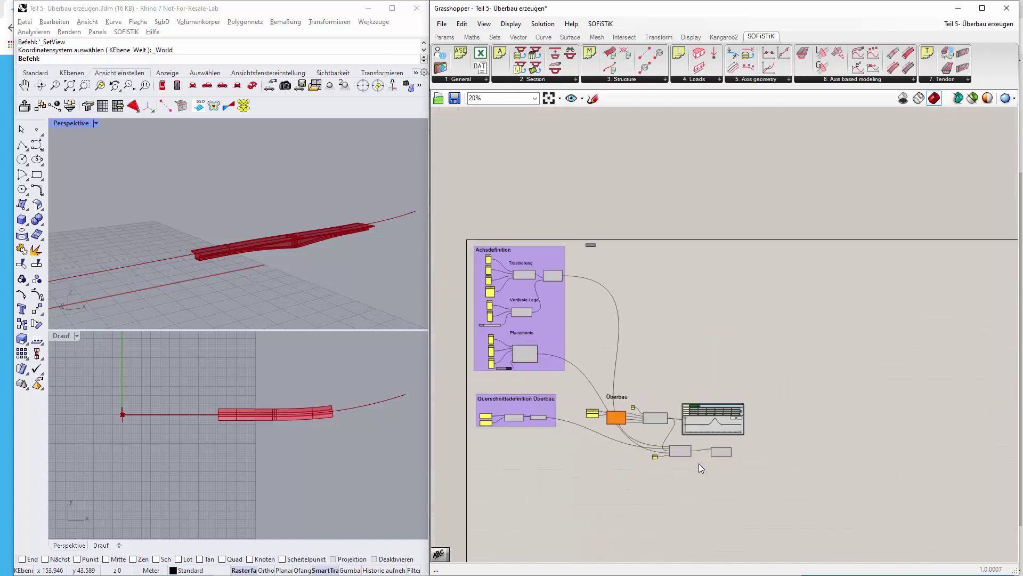
pyautogui.moveTo(628, 467); pyautogui.dragTo(650, 385, button='right')
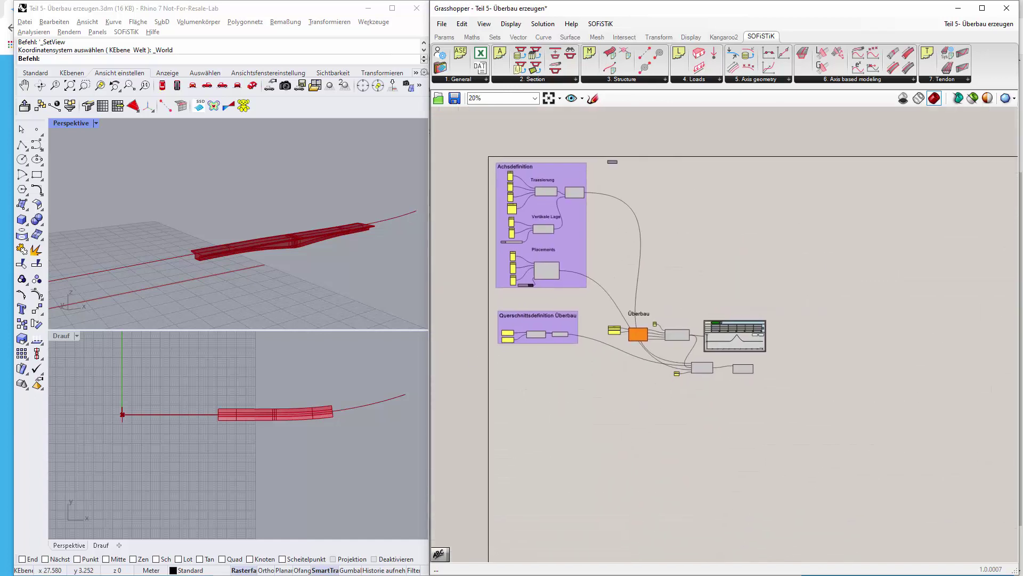
pyautogui.scroll(1, 710, 322)
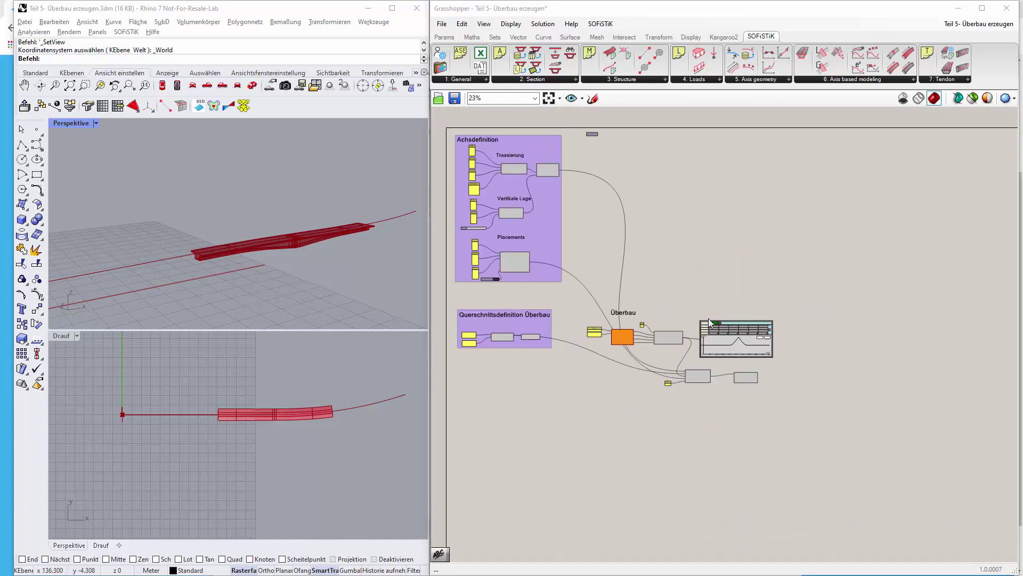
pyautogui.scroll(1, 682, 299)
pyautogui.moveTo(674, 258); pyautogui.dragTo(732, 236, button='right')
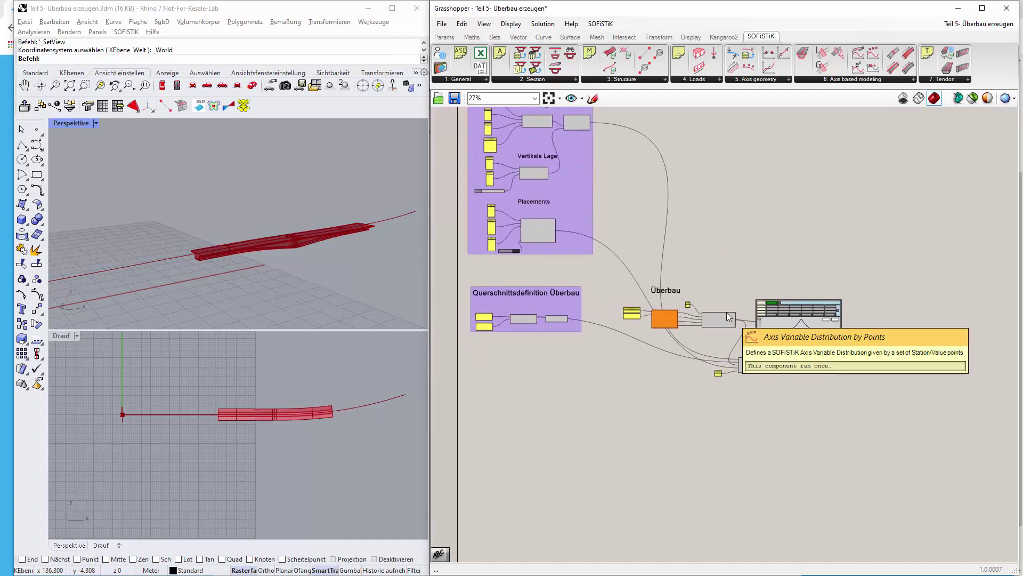
pyautogui.moveTo(608, 284); pyautogui.dragTo(854, 367)
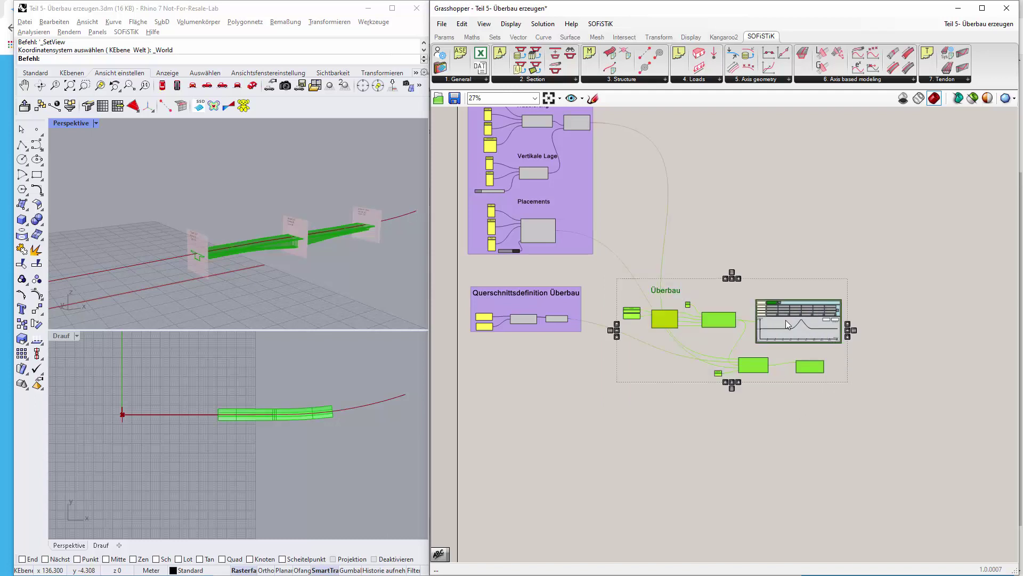
pyautogui.moveTo(737, 308); pyautogui.dragTo(747, 284)
pyautogui.scroll(2, 818, 299)
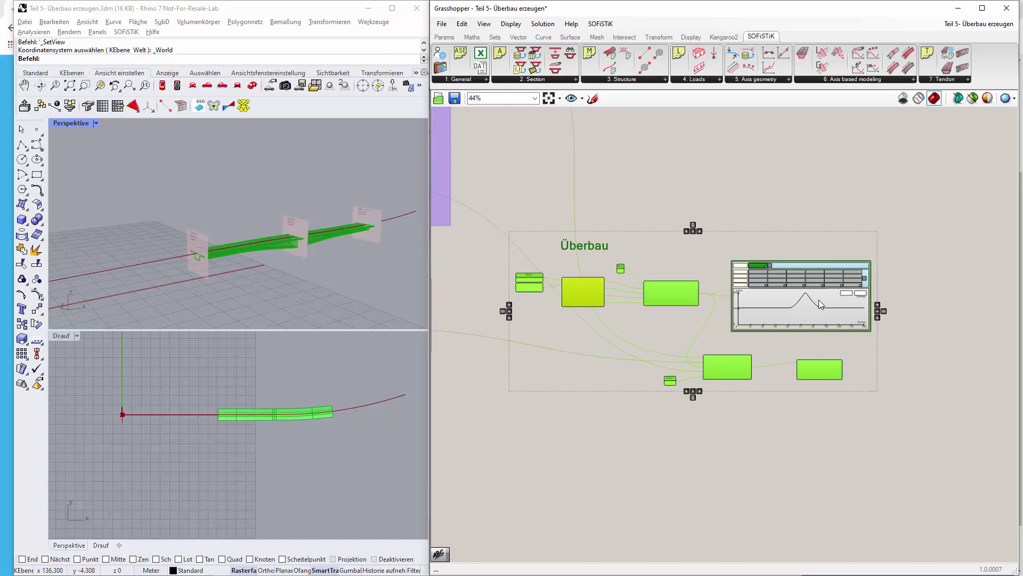
pyautogui.click(630, 203)
# Move Axis Variable Distribution by Points, its variable name panel and the Axis Variable Distribution chart slightly higher to line them up.
pyautogui.scroll(2, 638, 216)
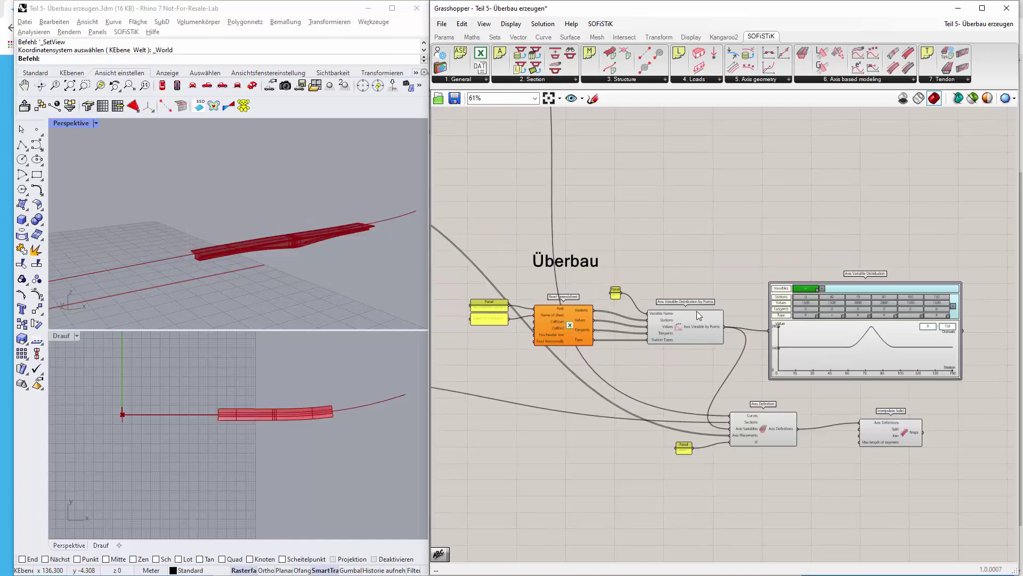
pyautogui.moveTo(696, 316); pyautogui.dragTo(696, 298)
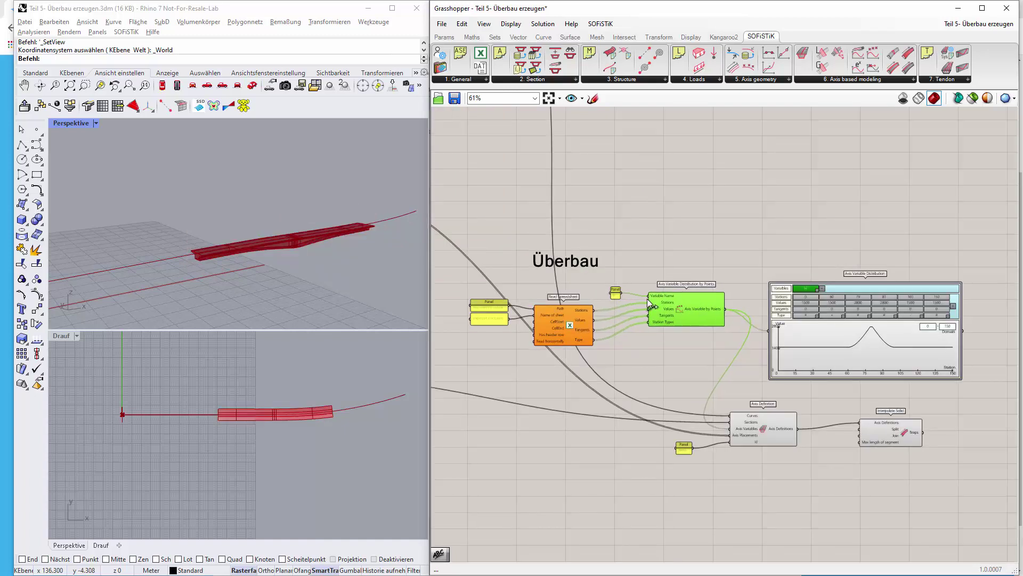
pyautogui.moveTo(616, 289); pyautogui.dragTo(613, 285)
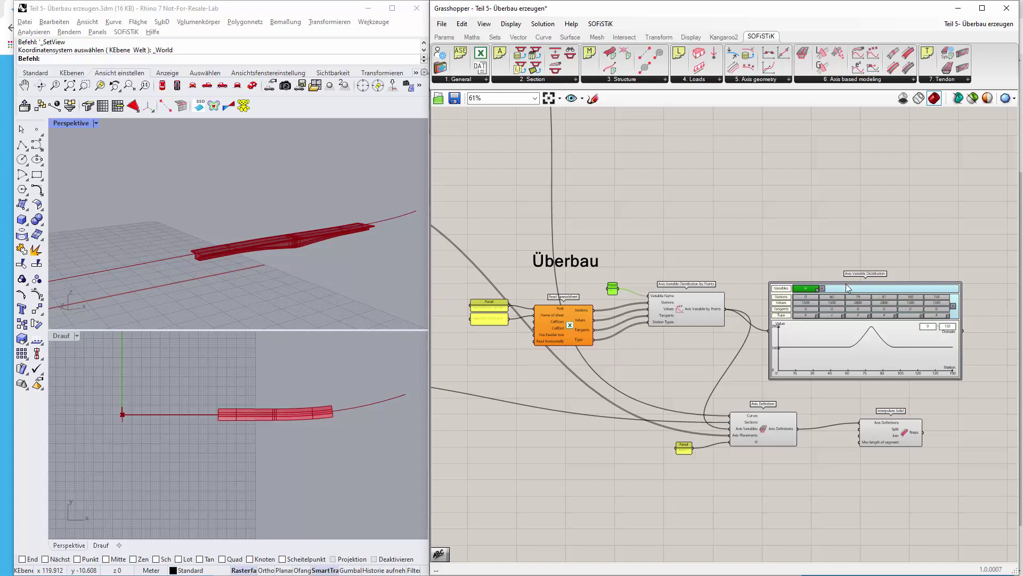
pyautogui.moveTo(846, 284); pyautogui.dragTo(853, 266)
# Place Interpolate Solid below and to the right of Axis Definition, and align Read Spreadsheet with the variable distribution component.
pyautogui.moveTo(889, 437); pyautogui.dragTo(874, 432)
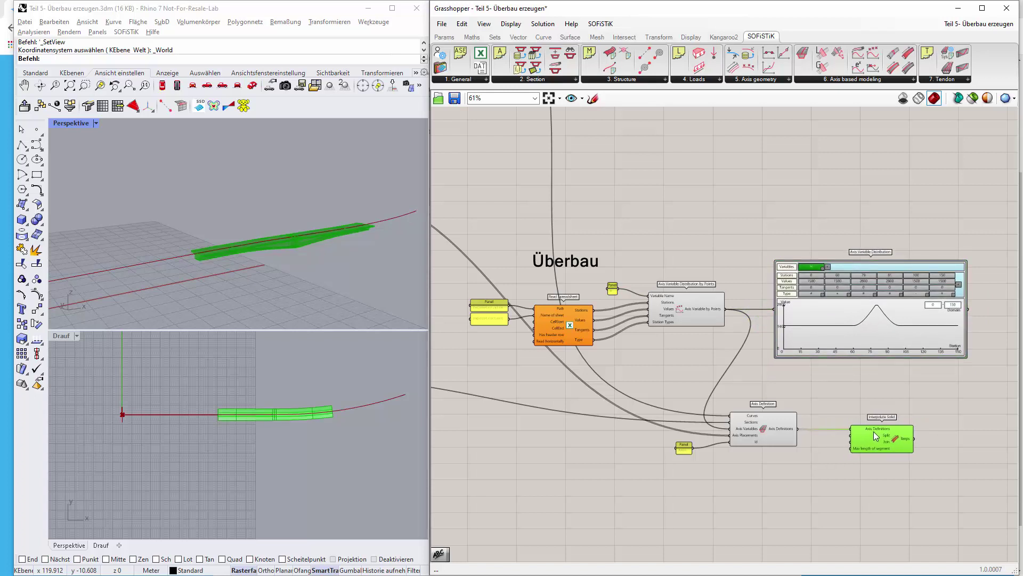
pyautogui.moveTo(869, 433); pyautogui.dragTo(855, 471)
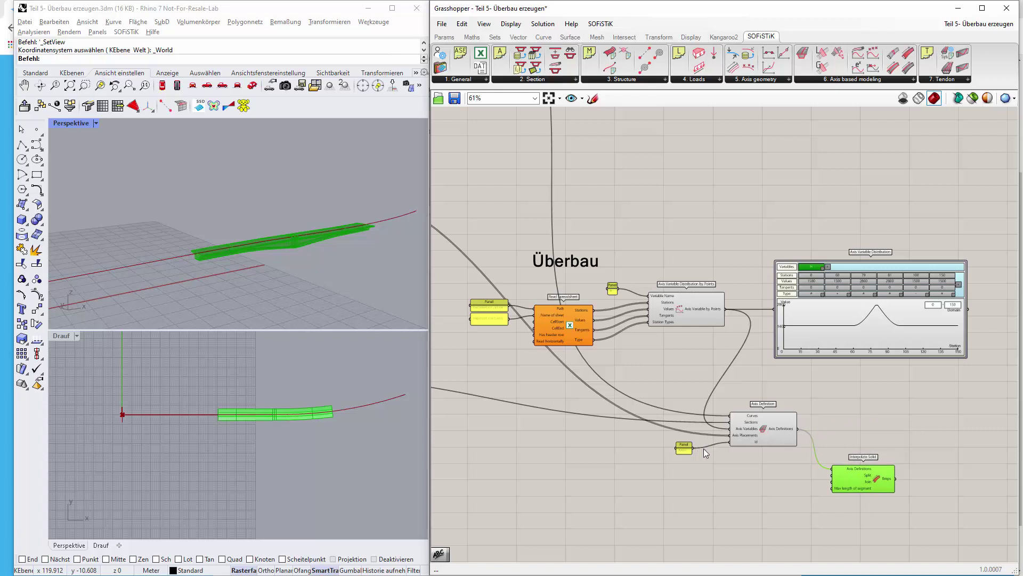
pyautogui.scroll(-3, 802, 376)
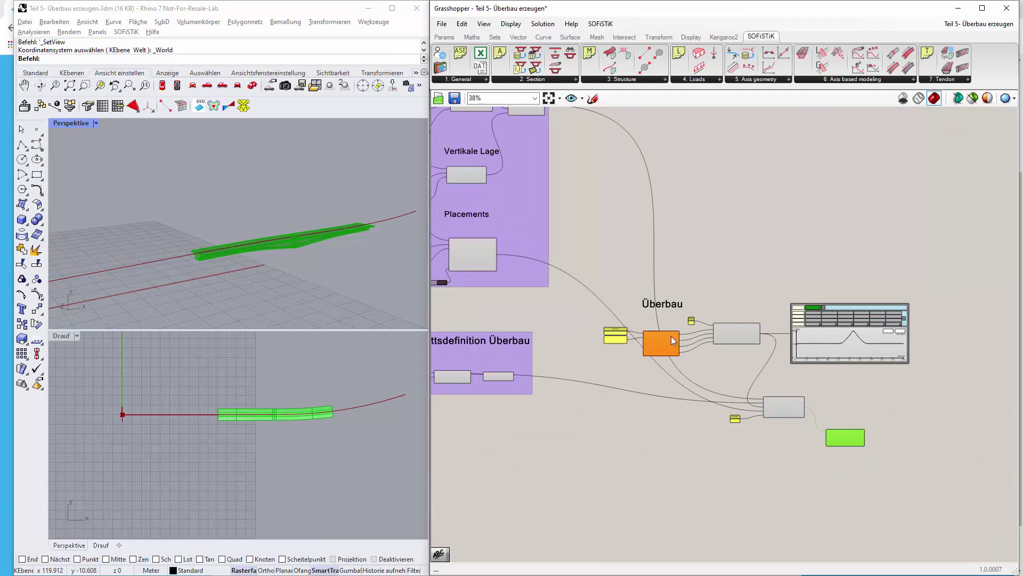
pyautogui.moveTo(669, 336); pyautogui.dragTo(674, 327)
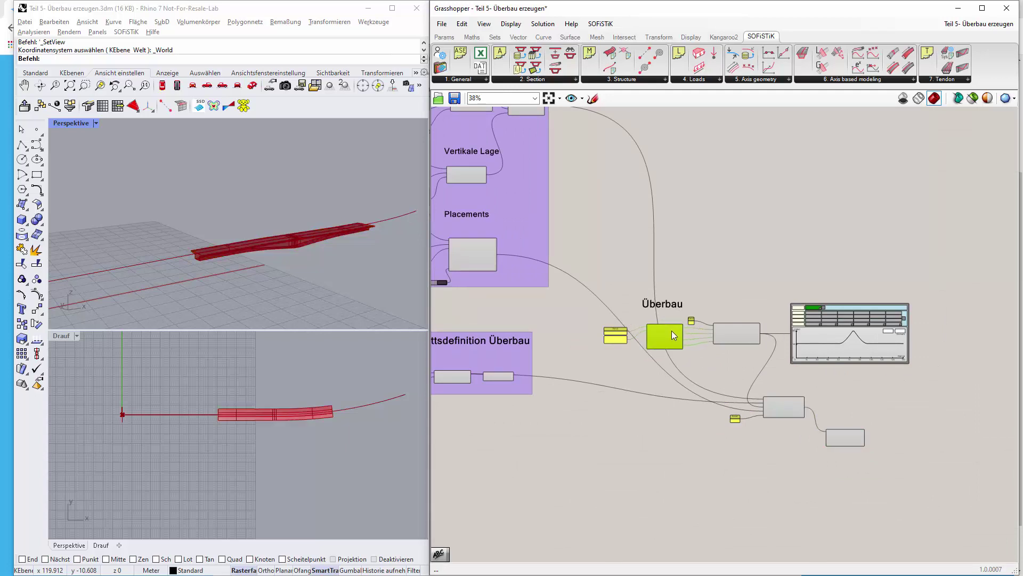
pyautogui.moveTo(667, 340); pyautogui.dragTo(665, 342)
# Move the Überbau heading above the spreadsheet input panels and group it with all superstructure components.
pyautogui.moveTo(649, 303); pyautogui.dragTo(942, 468)
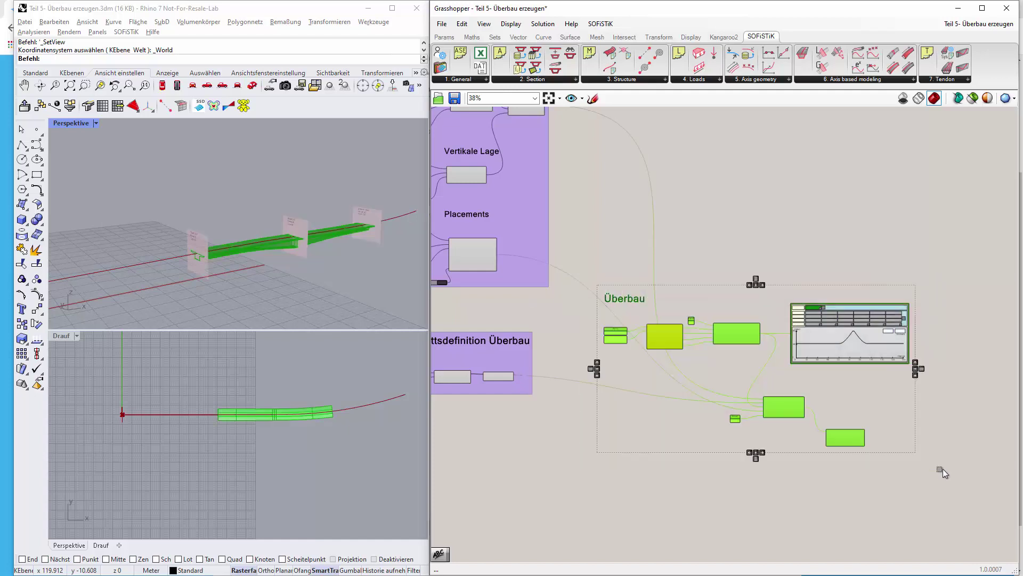
pyautogui.click(893, 422)
pyautogui.rightClick(895, 421)
pyautogui.moveTo(583, 266); pyautogui.dragTo(934, 469)
pyautogui.rightClick(890, 409)
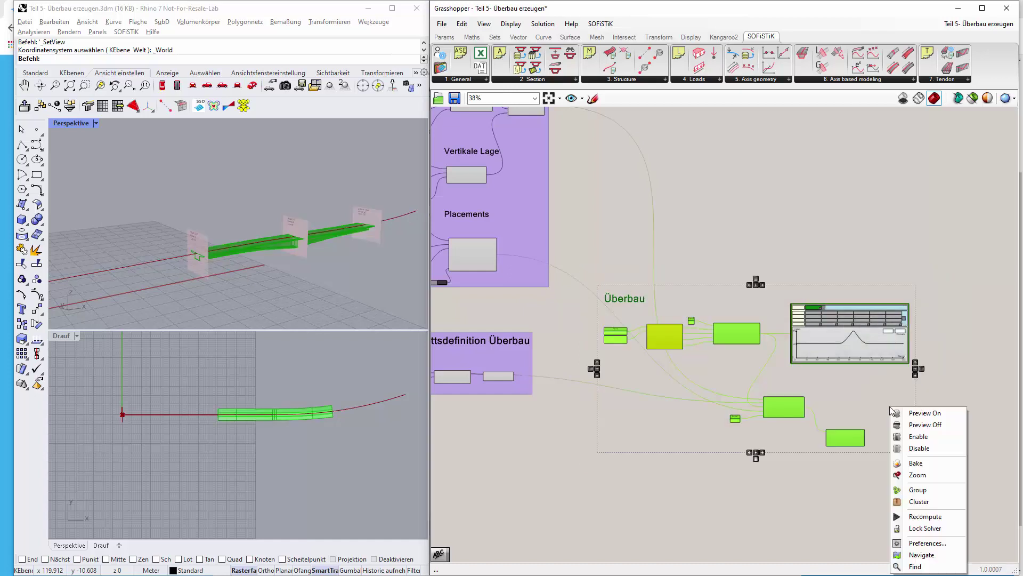
pyautogui.click(906, 489)
pyautogui.scroll(-2, 672, 477)
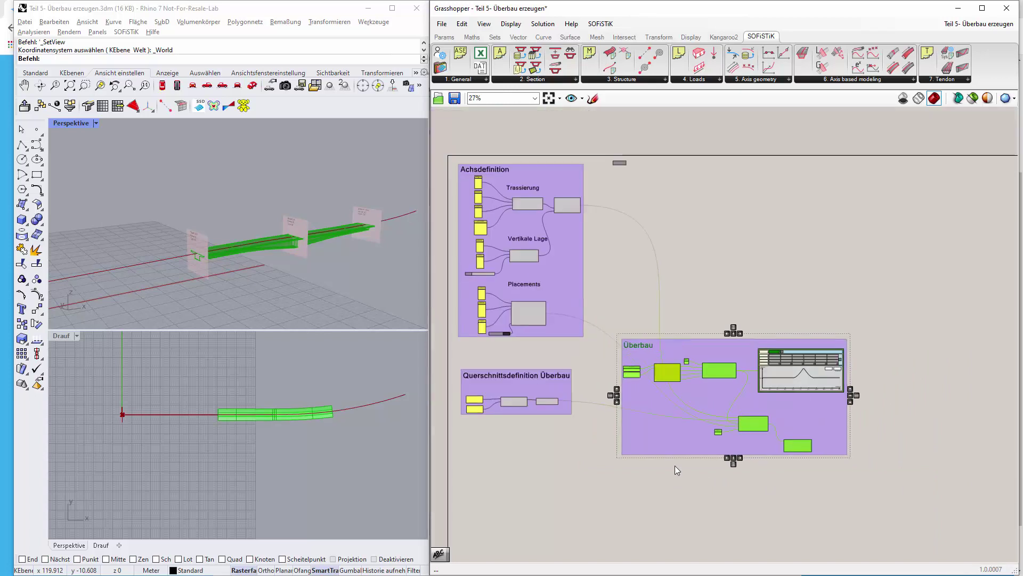